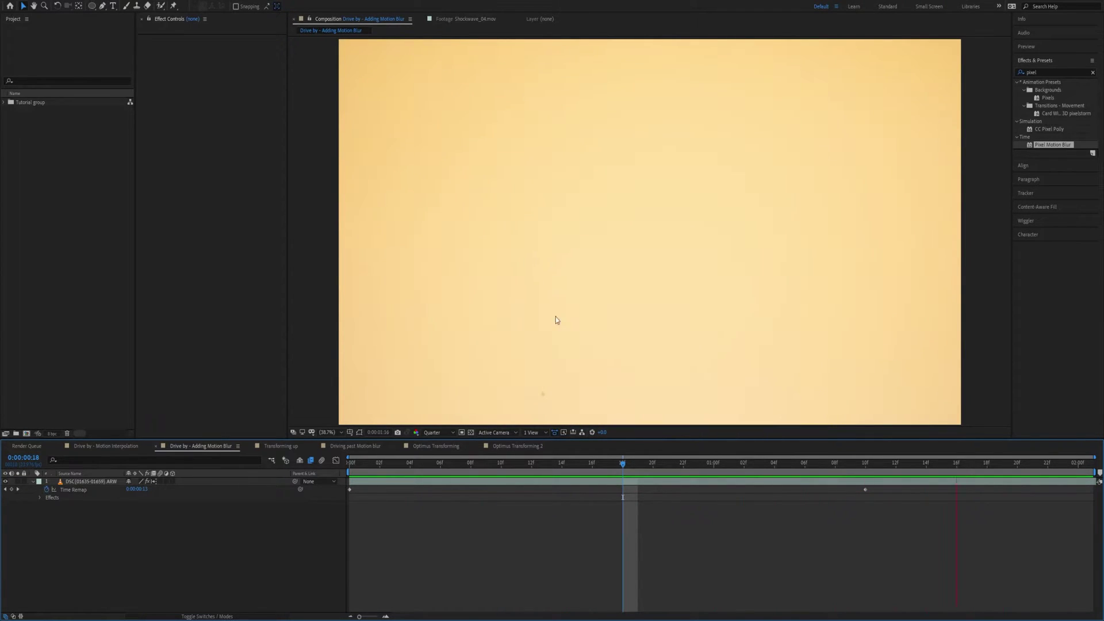
Examine the motion-blurred car frame by frame and close up around 0:17 in the Drive by - Adding Motion Blur composition
drag(519, 470, 593, 476)
key(grave)
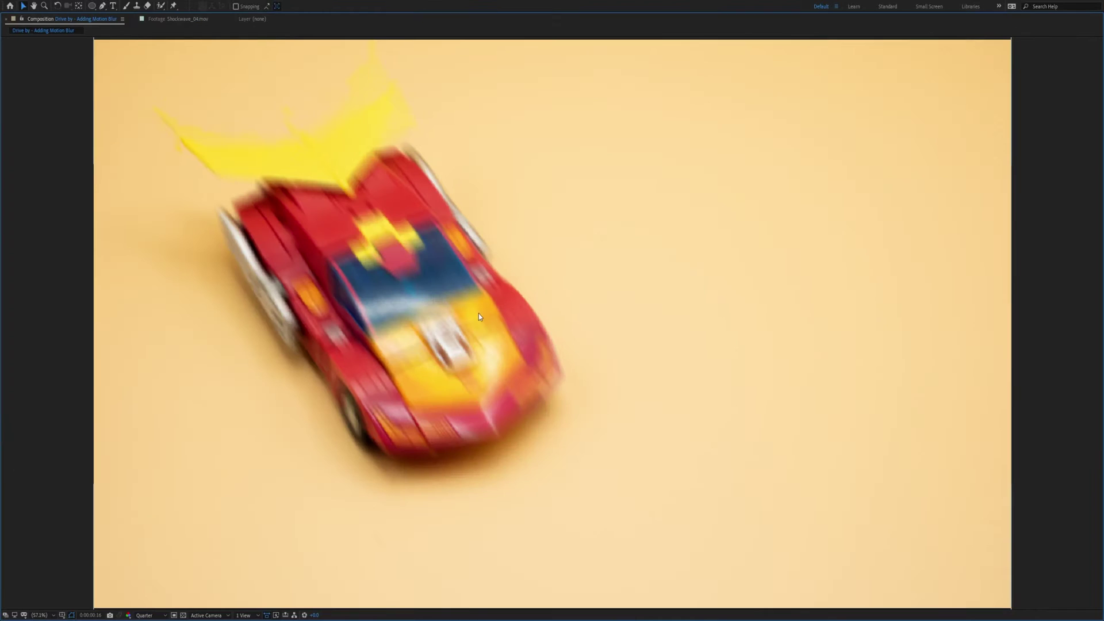
key(Page_Down)
scroll(465, 284, up, 1)
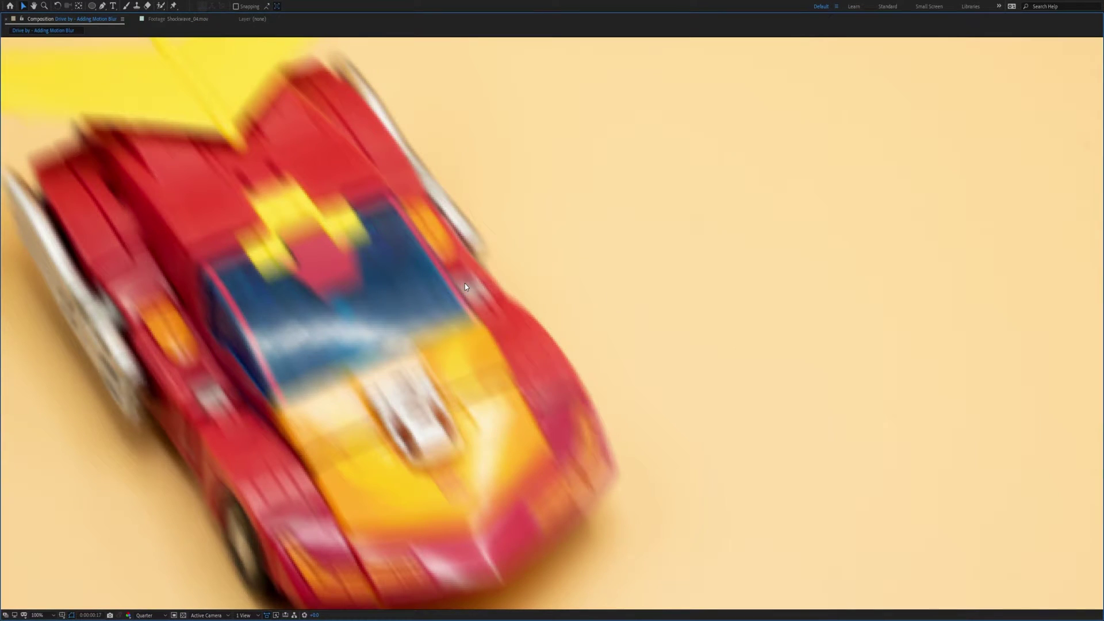
key(Page_Down)
key(Page_Down)
scroll(464, 285, down, 2)
key(Page_Up)
key(Page_Up)
key(grave)
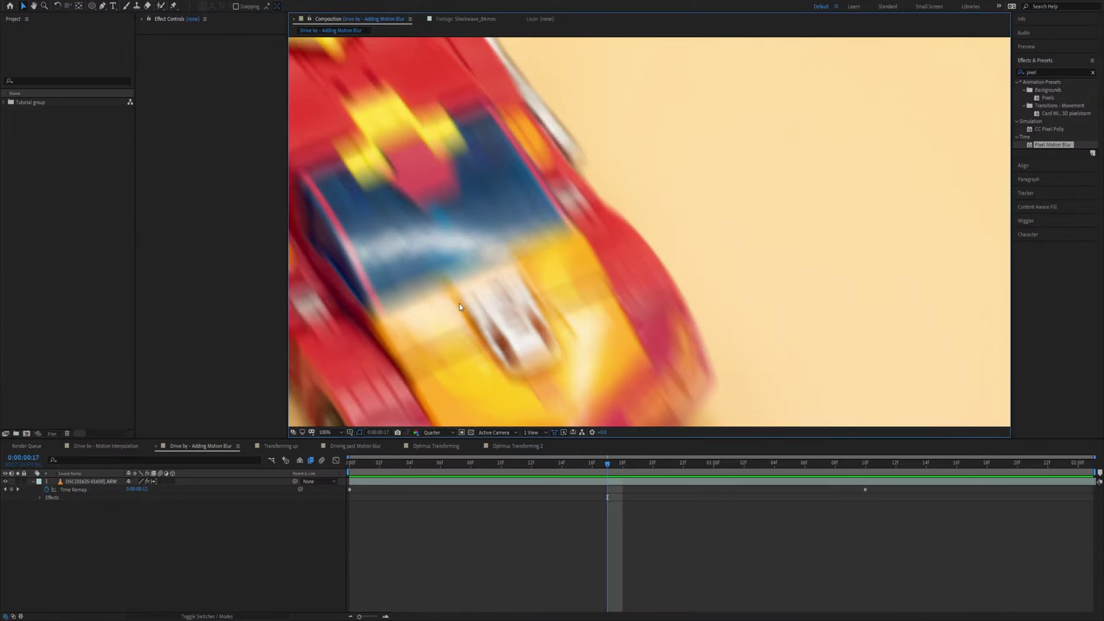
scroll(374, 378, down, 1)
key(shift+/)
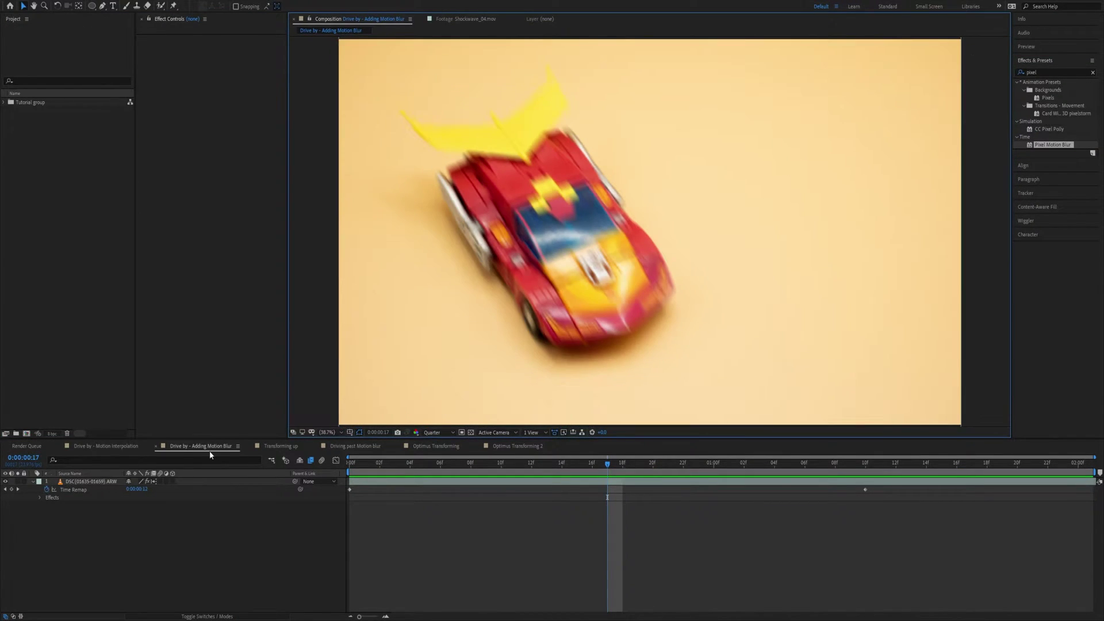
Switch to the Drive by - Motion Interpolation composition and scrub through the car's movement to 0:00:00:18
click(138, 446)
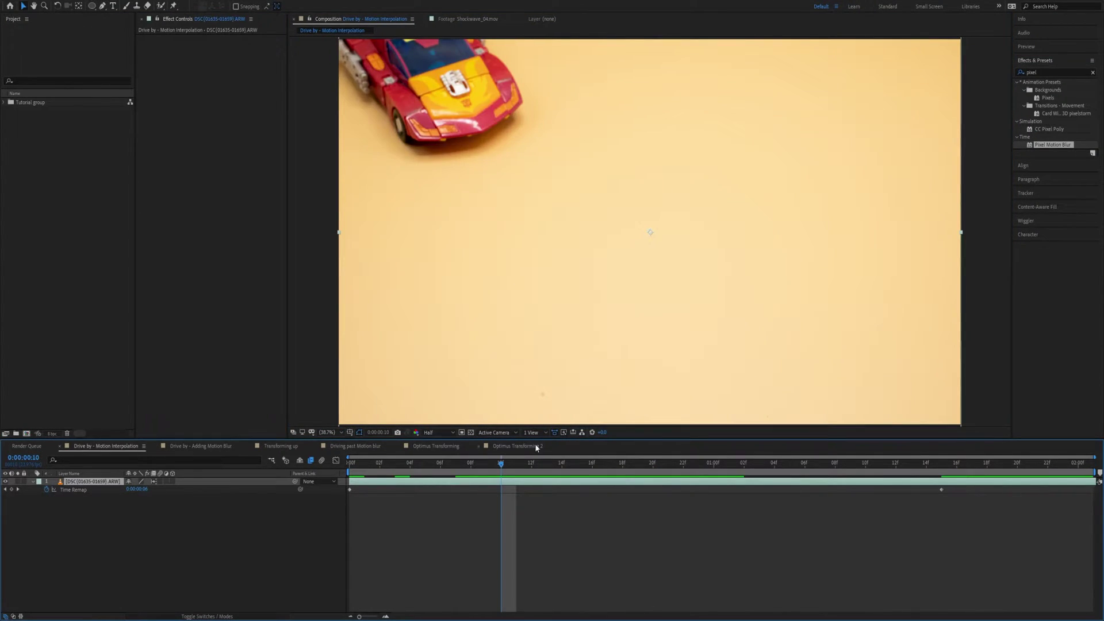
click(619, 464)
click(652, 478)
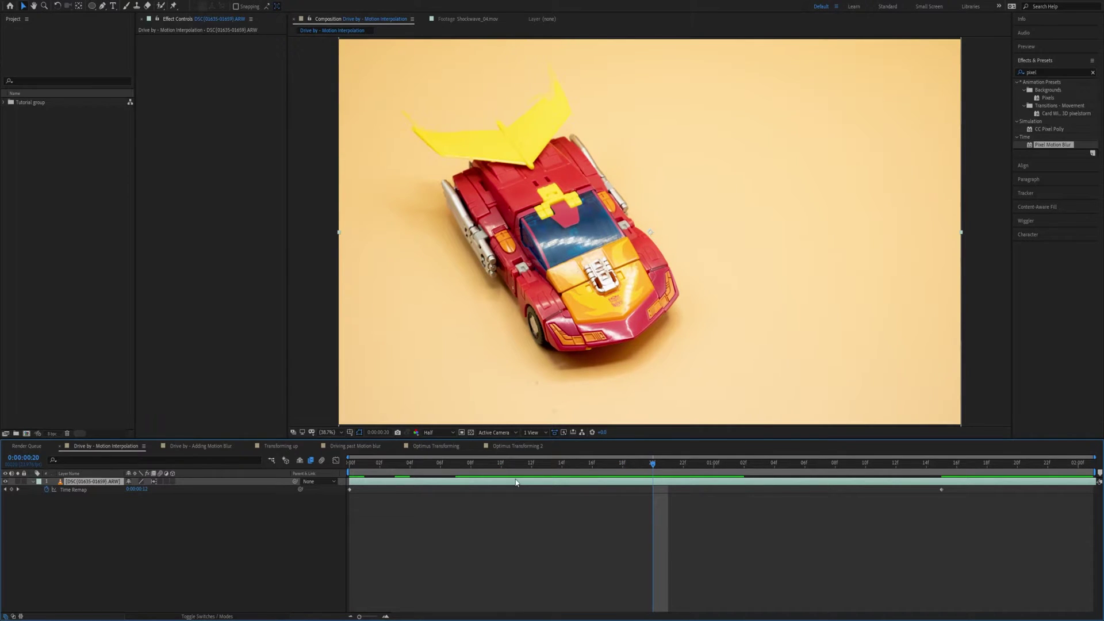
drag(512, 475, 621, 475)
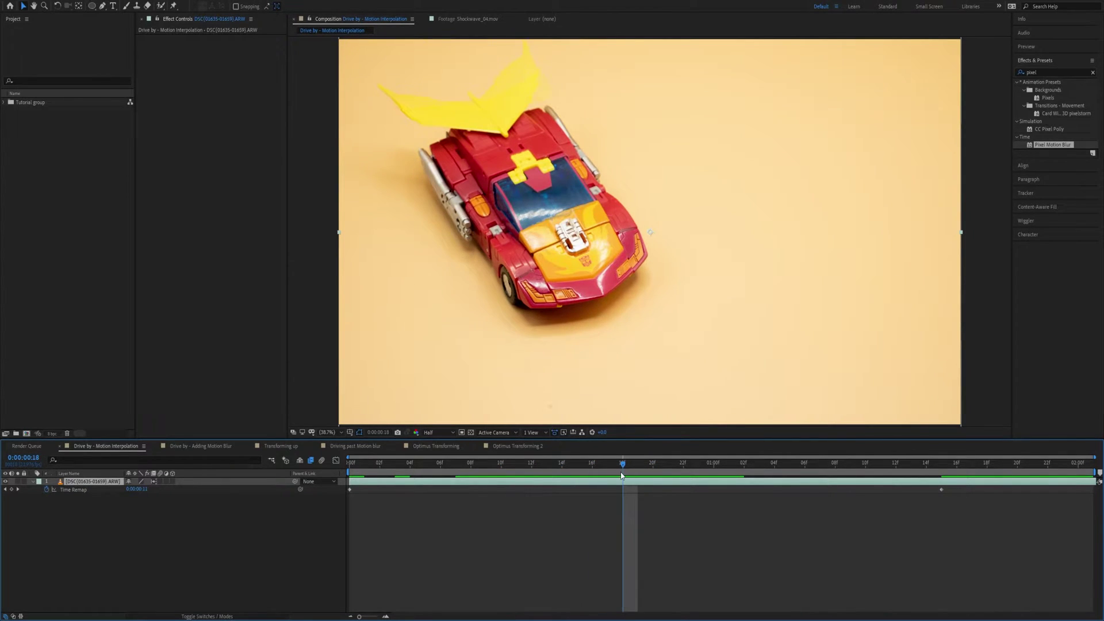
Cycle the car layer's frame blending off and back to Pixel Motion to compare the frame at 0:18
click(153, 482)
click(161, 614)
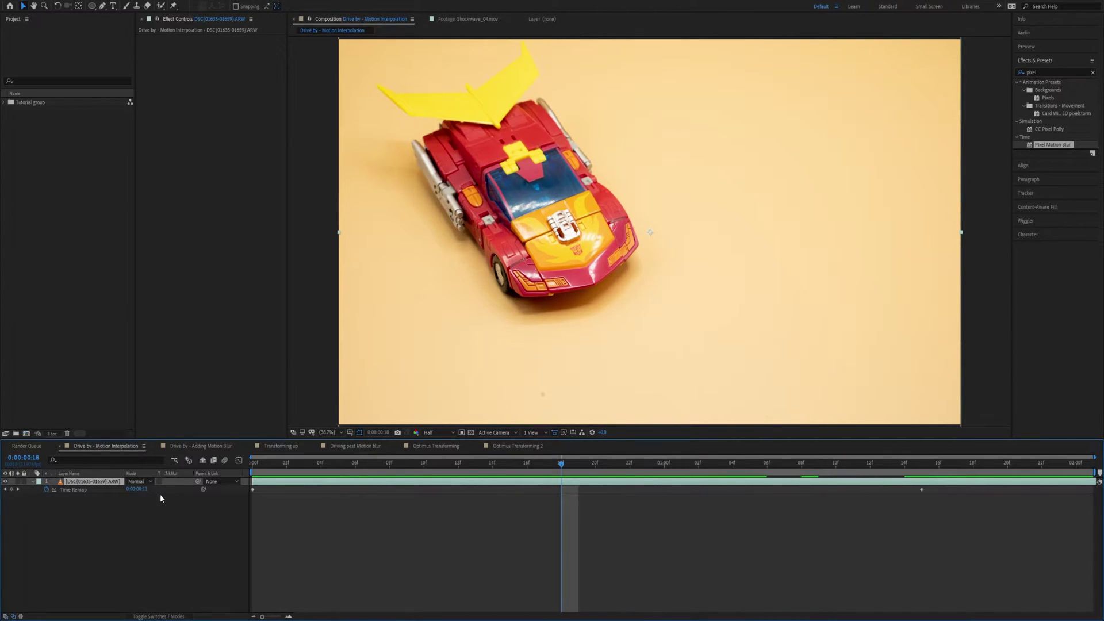
click(157, 616)
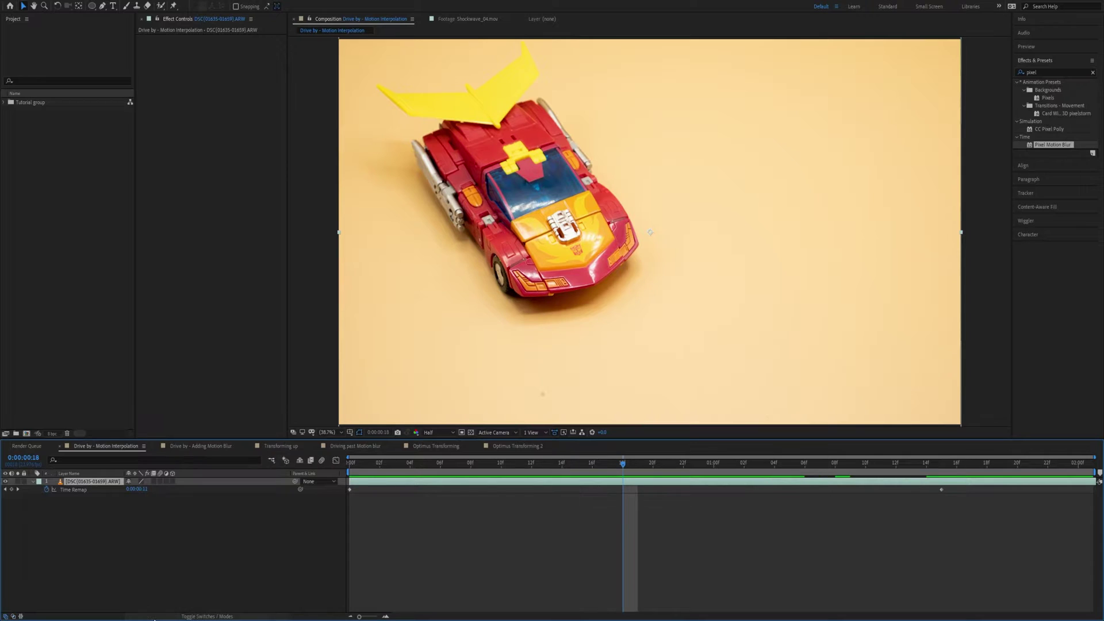
click(154, 481)
click(154, 482)
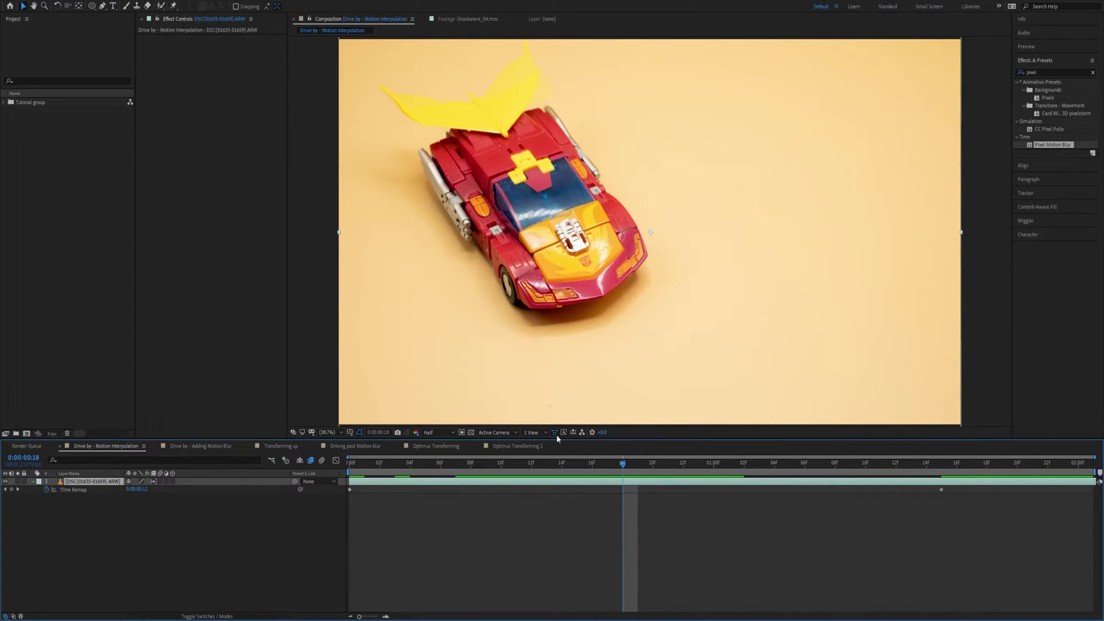
Preview the interpolated drive-by from 0:10 and park the playhead at 0:14
drag(548, 471, 505, 471)
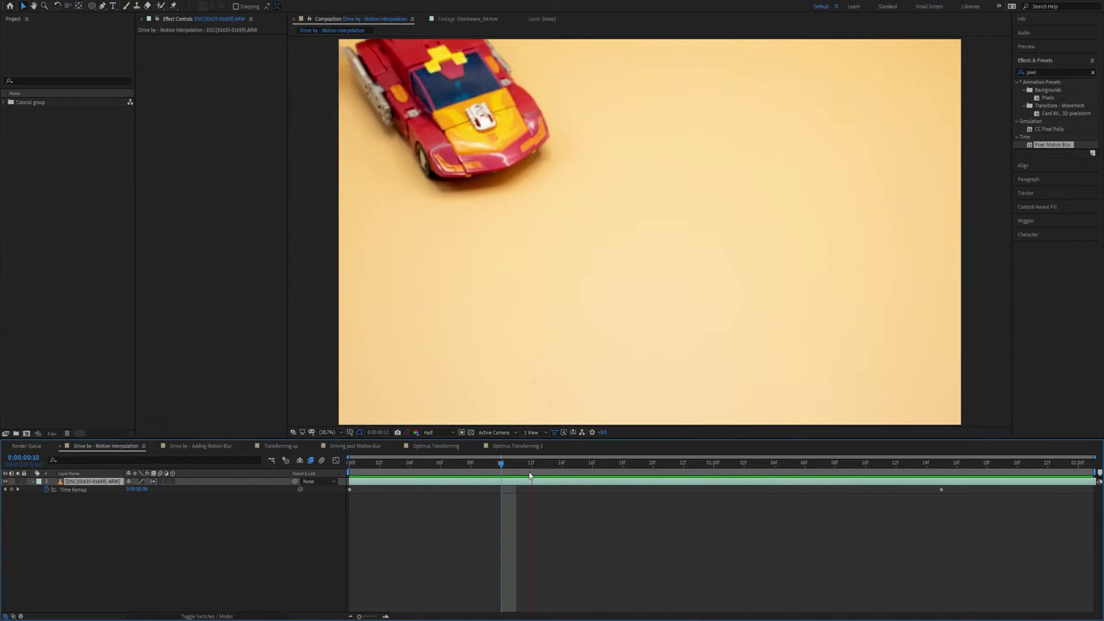
key(space)
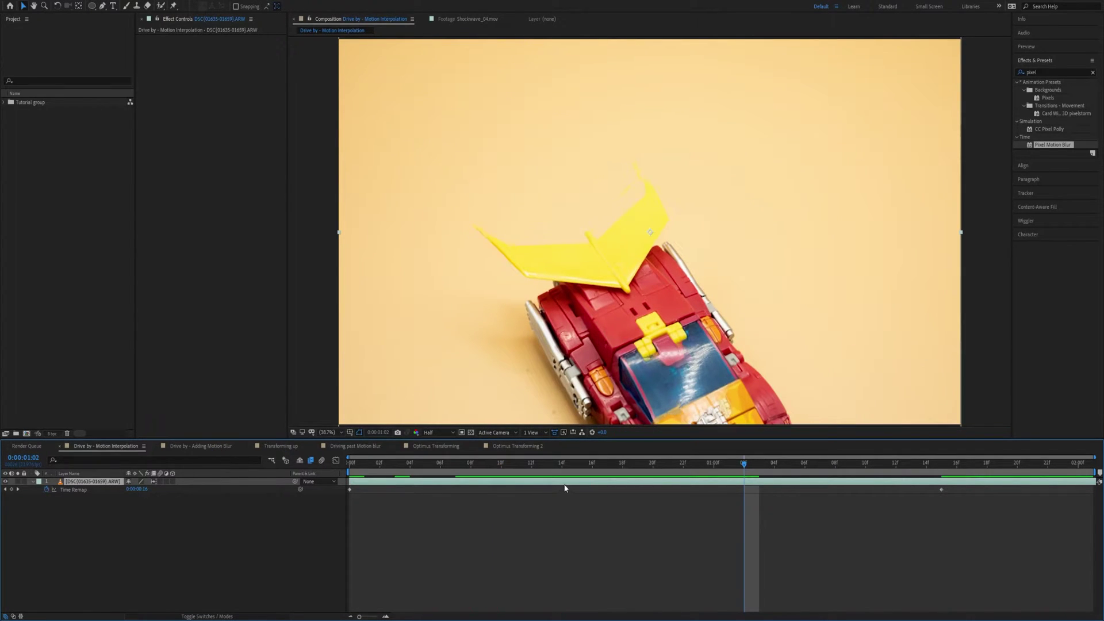
click(558, 471)
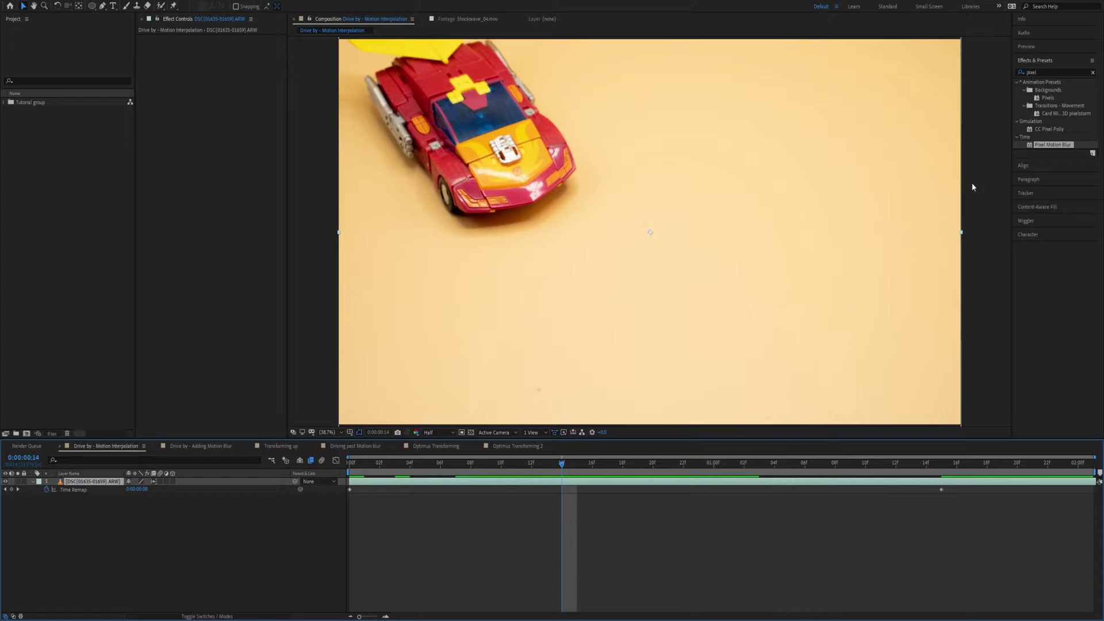
Find the Pixel Motion Blur effect with the search term "pixel" and apply it to the car layer
click(1070, 72)
text(pixel)
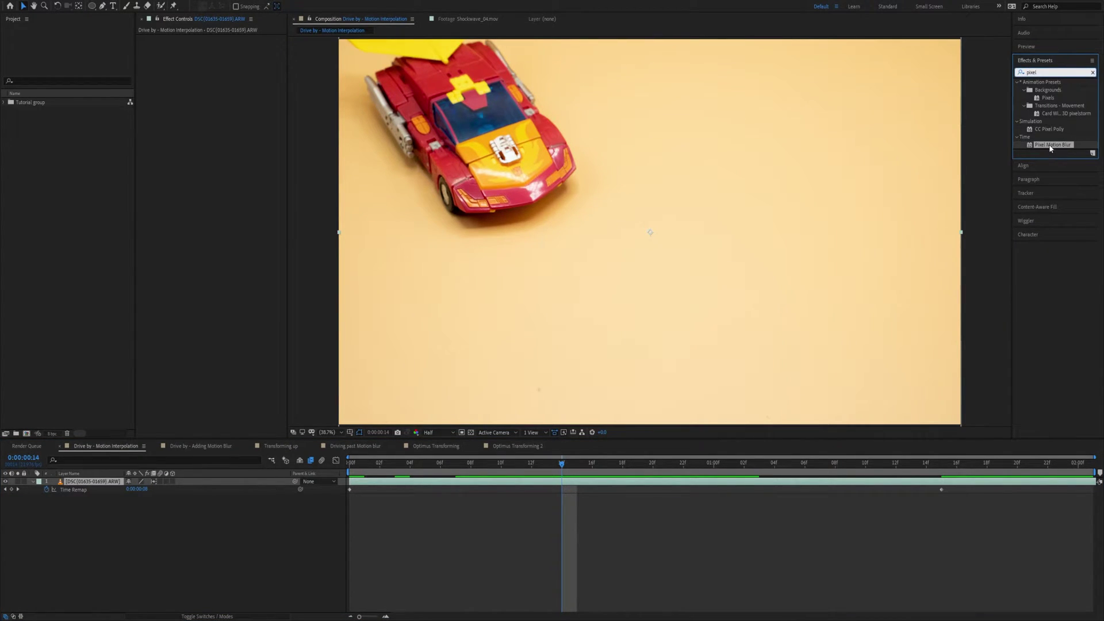
drag(1050, 148, 662, 181)
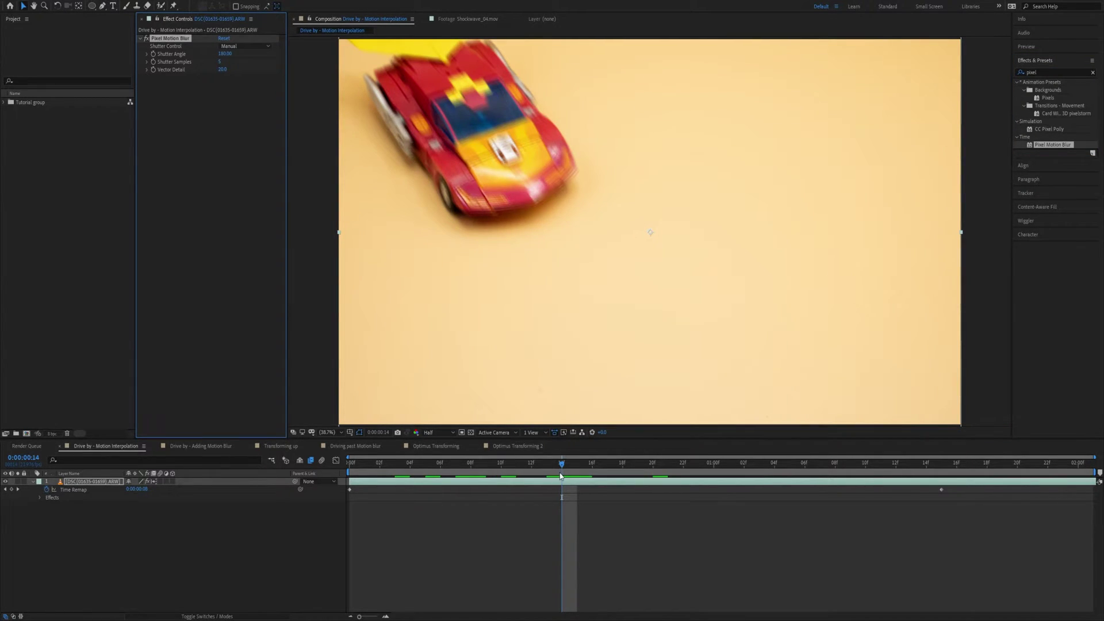
Check the Pixel Motion Blur result frame by frame from 0:14 to 0:17 and in playback
key(Page_Down)
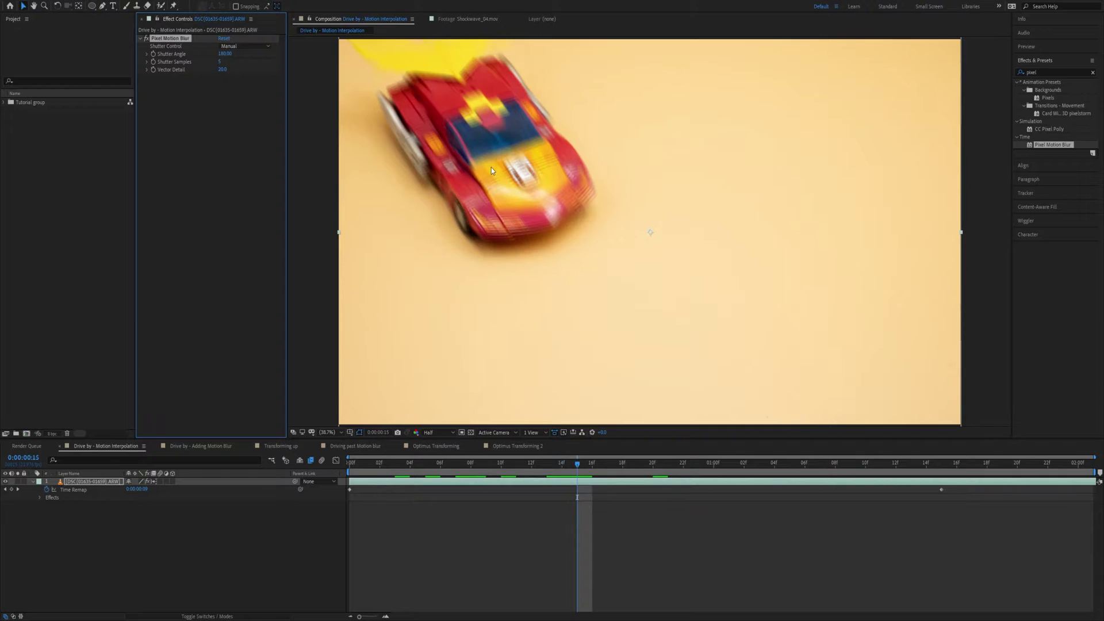
key(Page_Down)
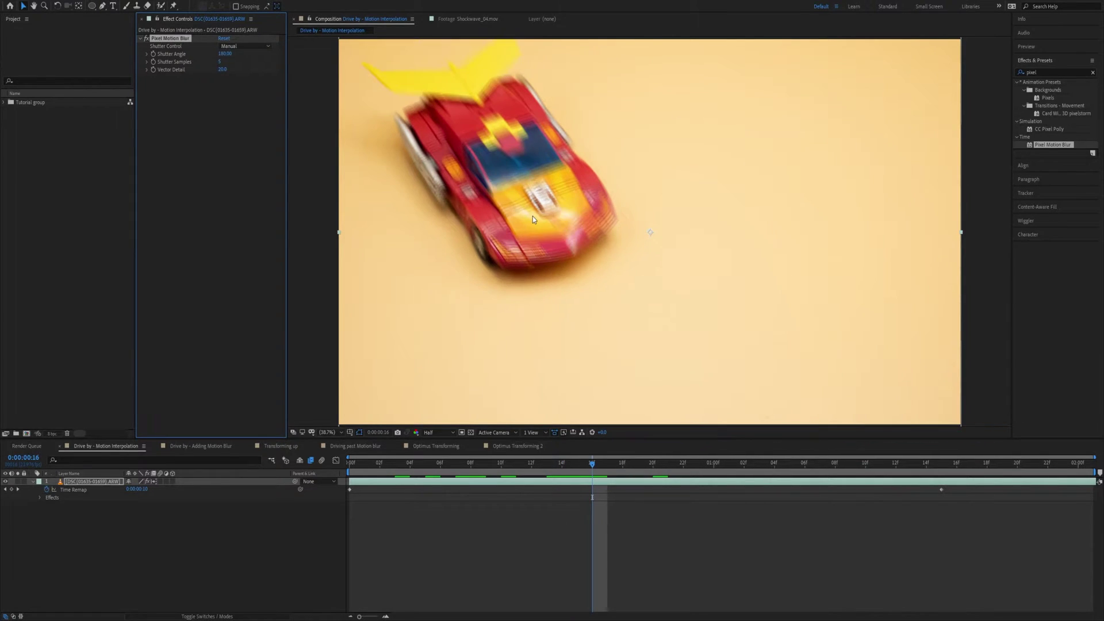
key(Page_Down)
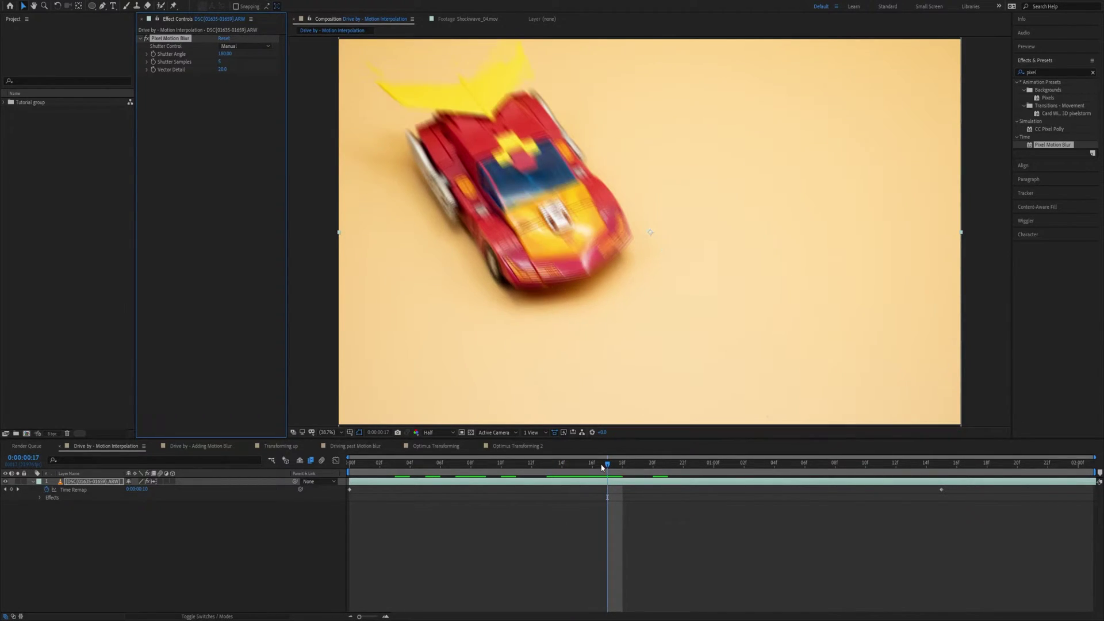
key(space)
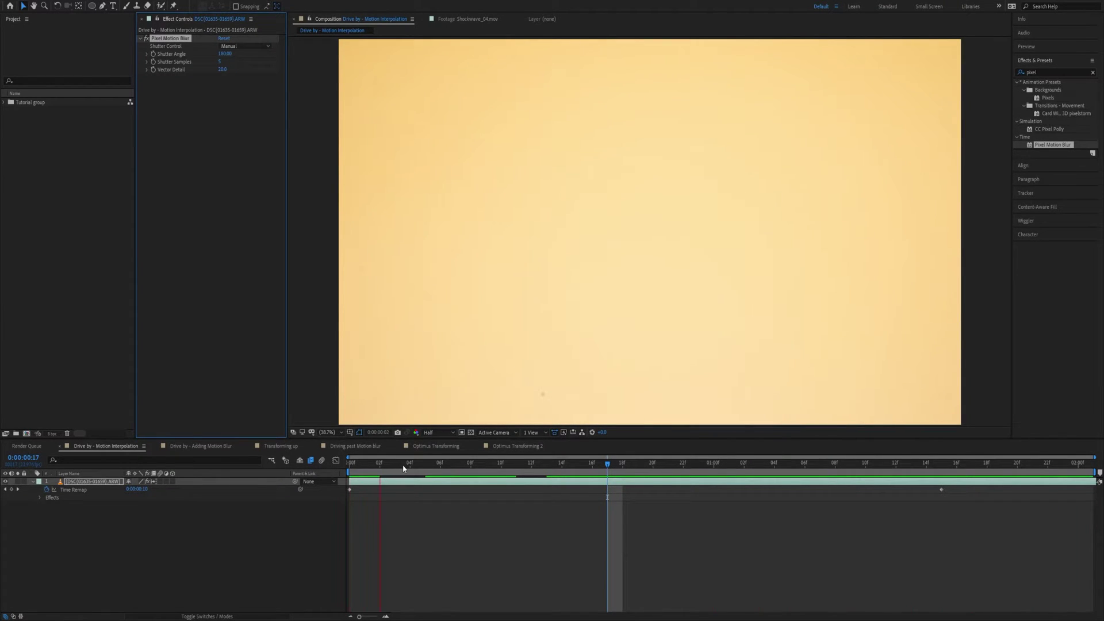
click(498, 464)
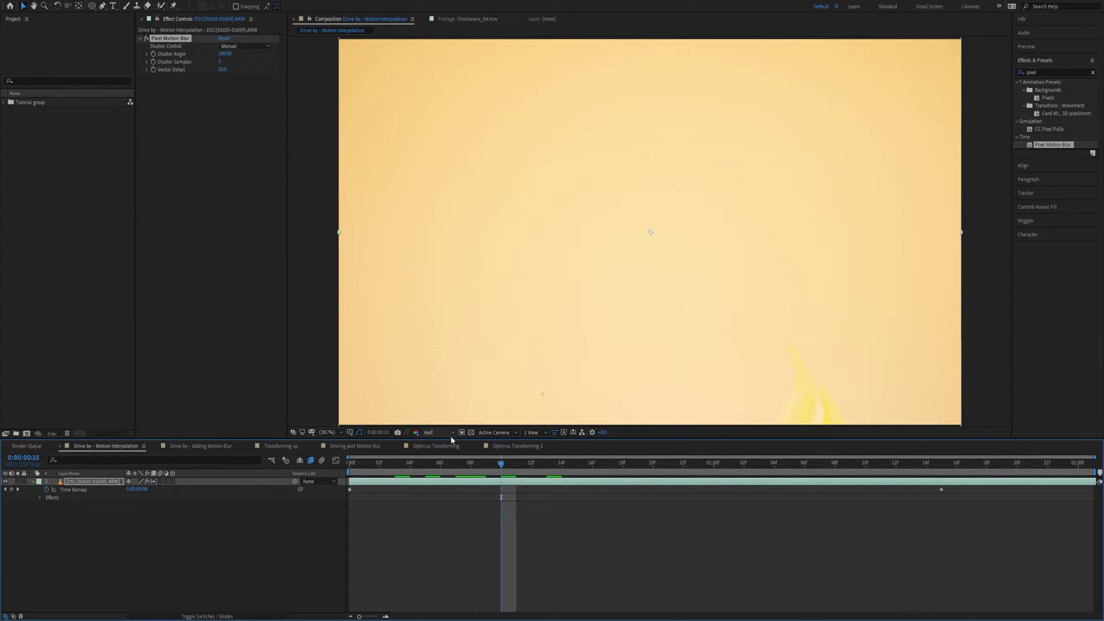
key(space)
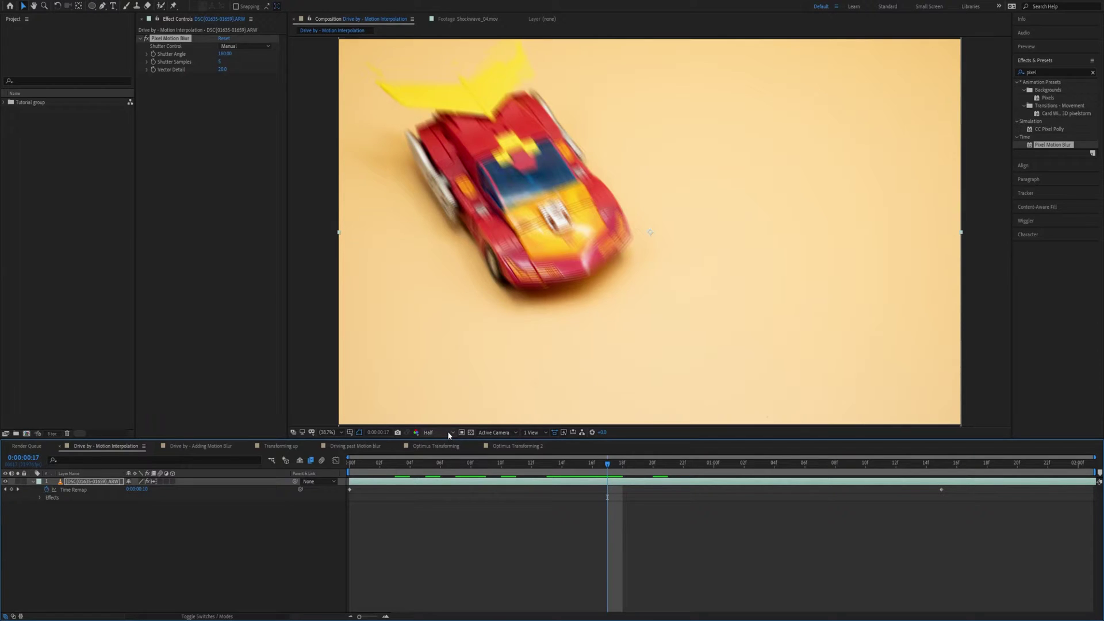
Set the composition preview to Full resolution and inspect the blur on the car's hood close up
click(529, 225)
key(ctrl+j)
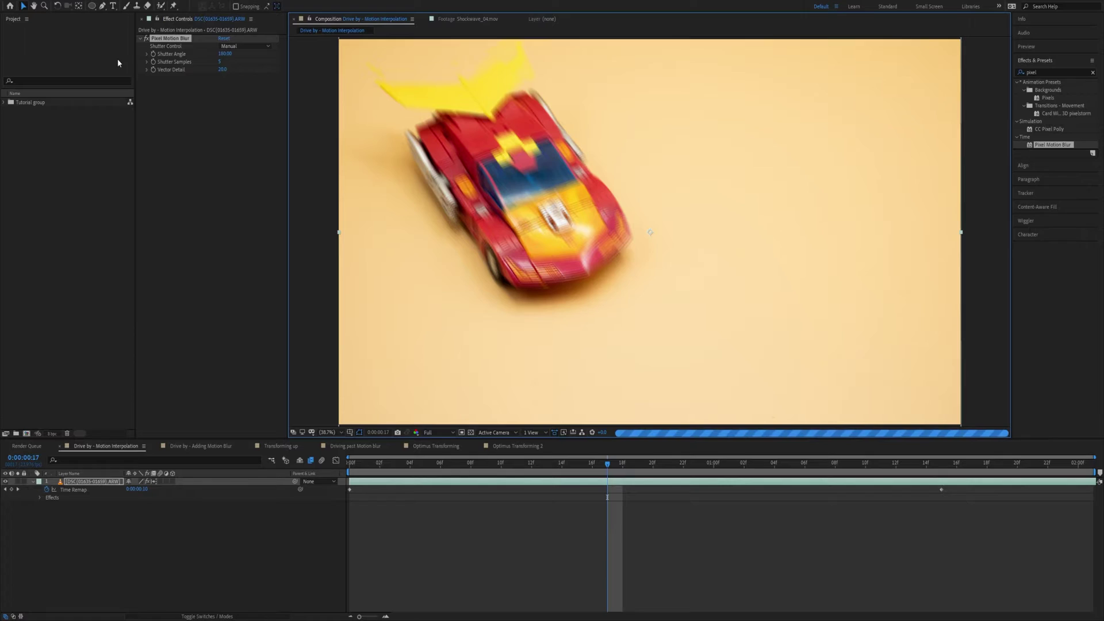
click(182, 62)
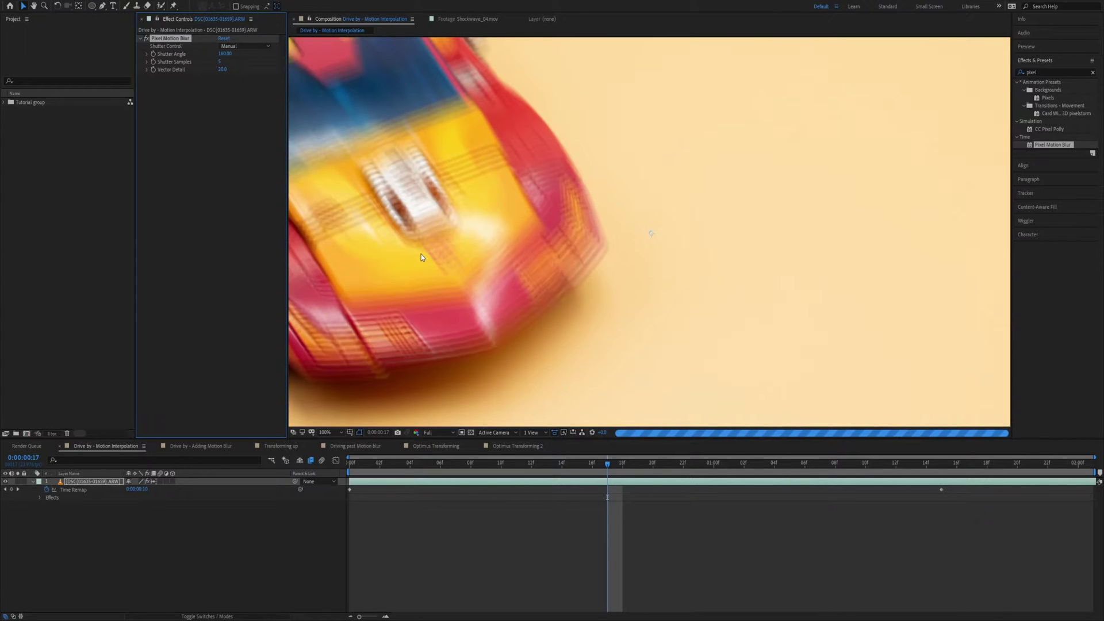
click(421, 254)
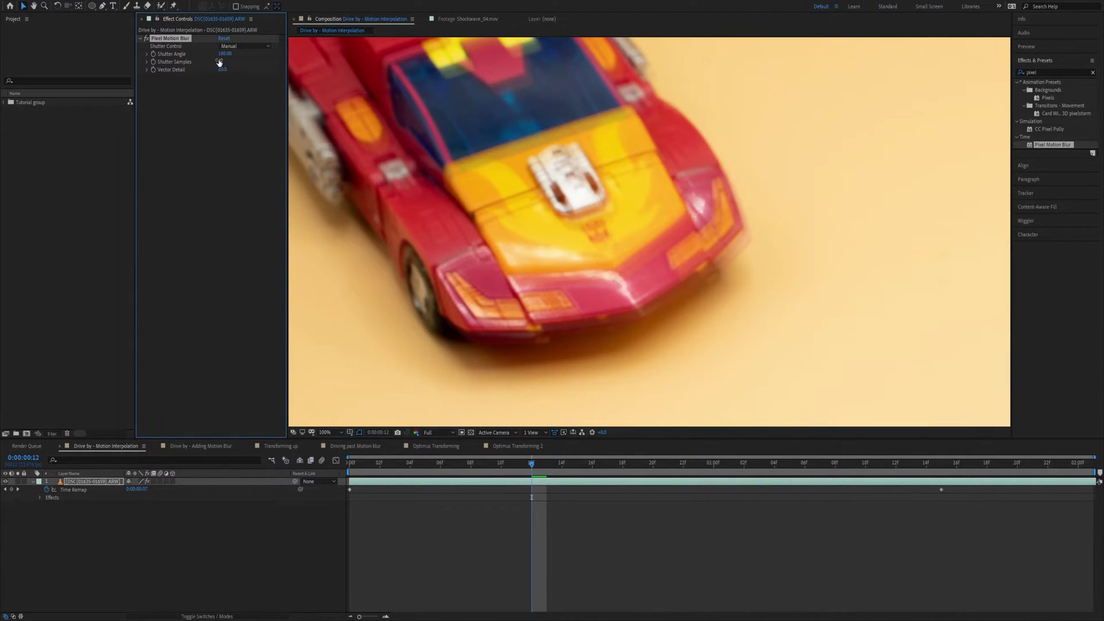
Try a different Shutter Samples value for Pixel Motion Blur on the car layer and restore it to 5
key(Return)
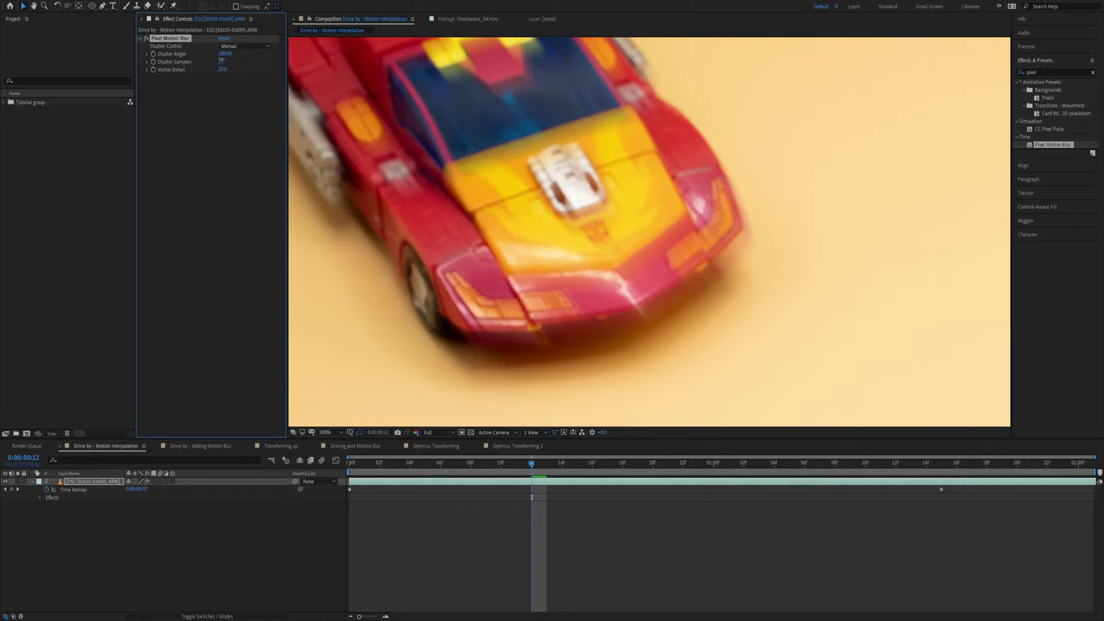
key(Return)
scroll(395, 219, down, 2)
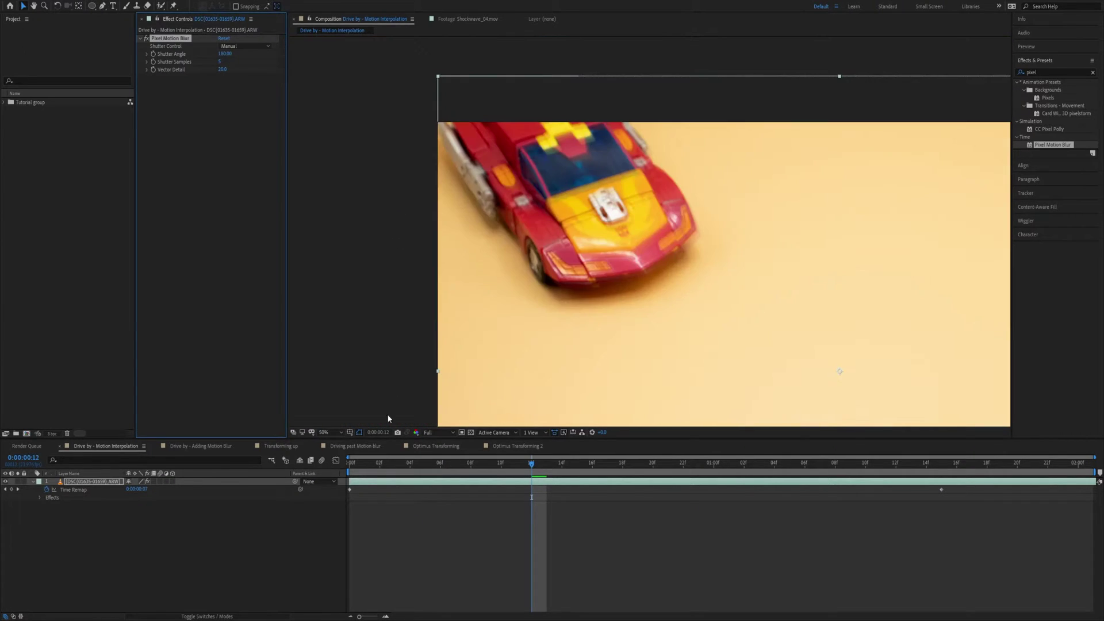
click(341, 434)
key(shift+slash)
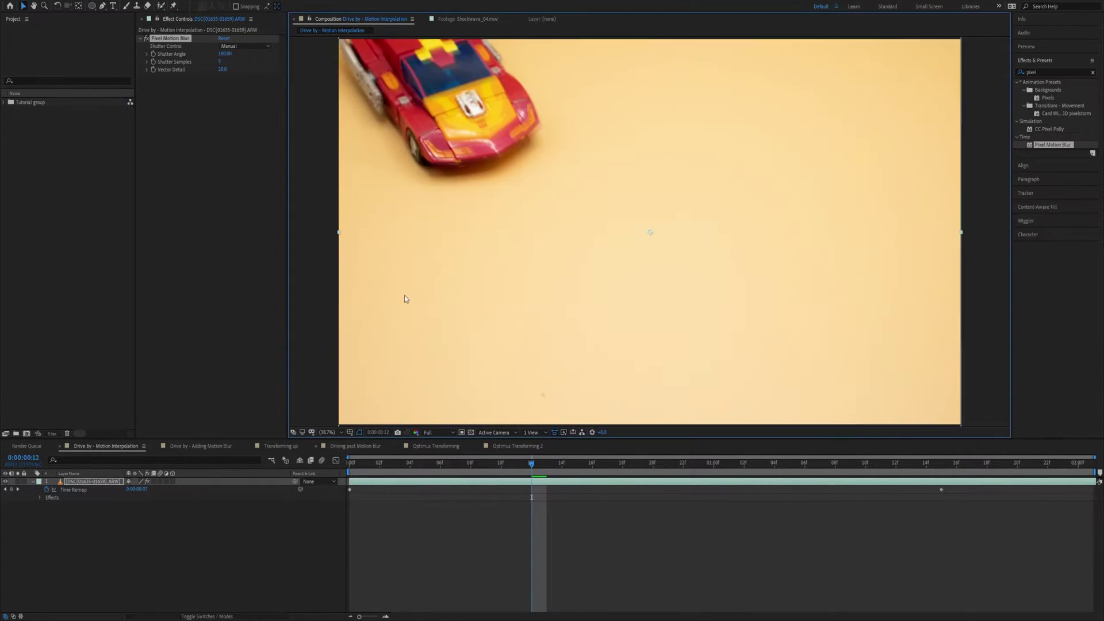
Preview the blurred drive-by and scrub through it to the car's frame at 0:20
key(space)
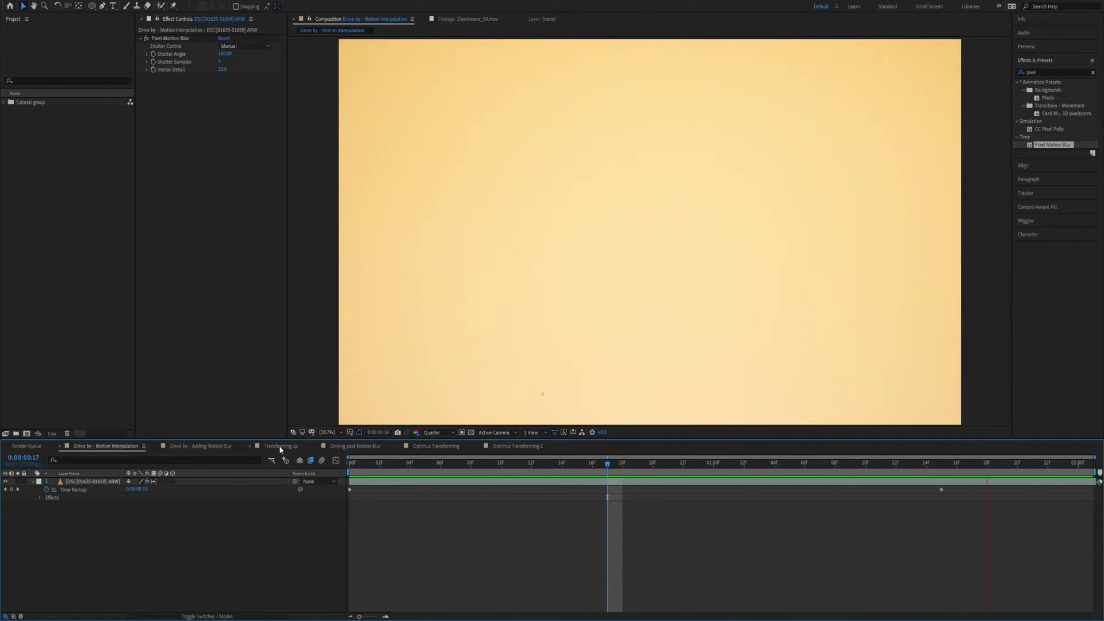
click(437, 470)
drag(437, 471, 653, 470)
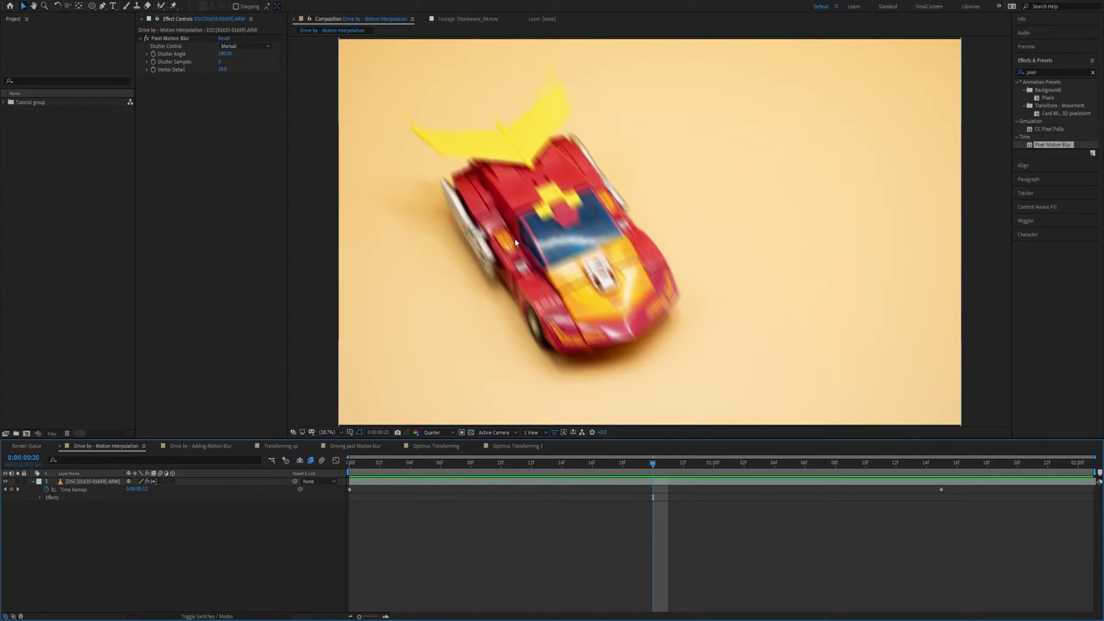
Turn off frame blending for the car layer and preview the composition from 0:03
click(155, 480)
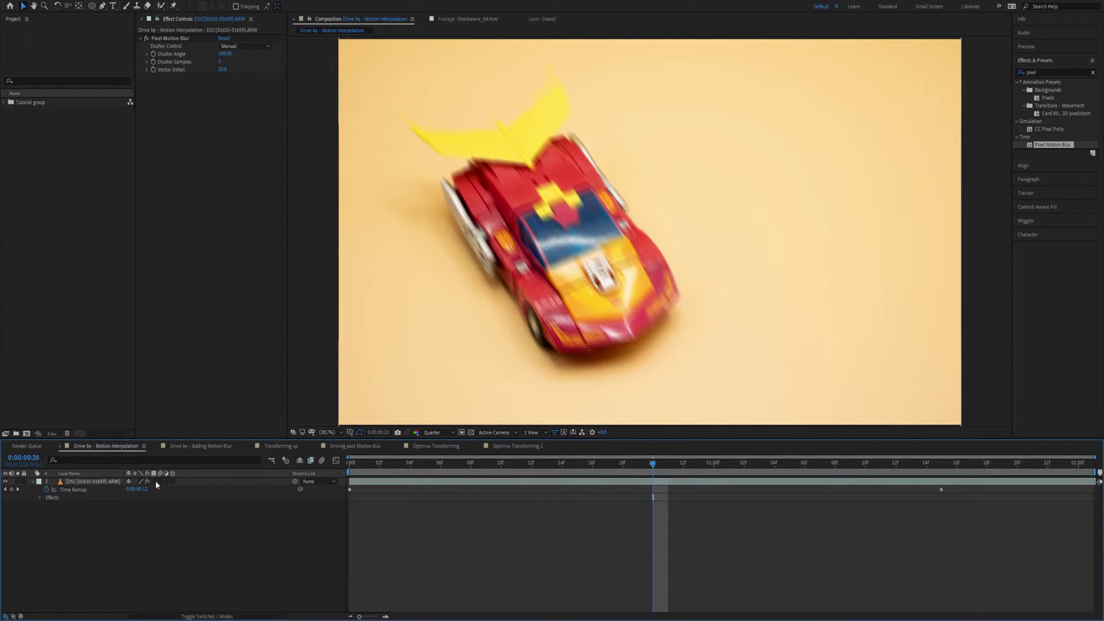
click(395, 470)
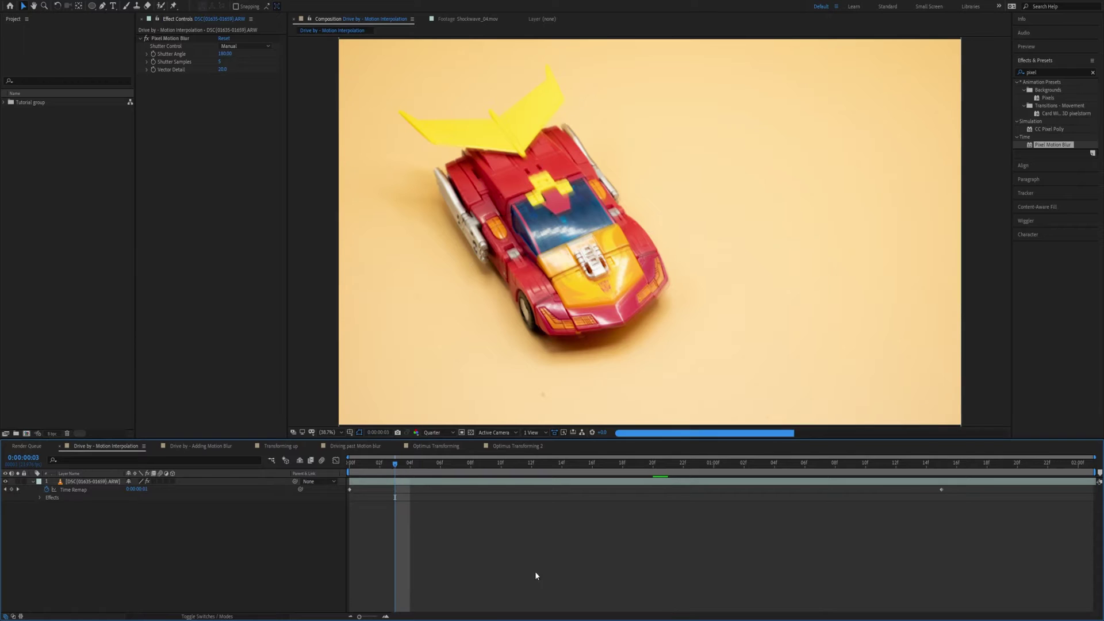
key(space)
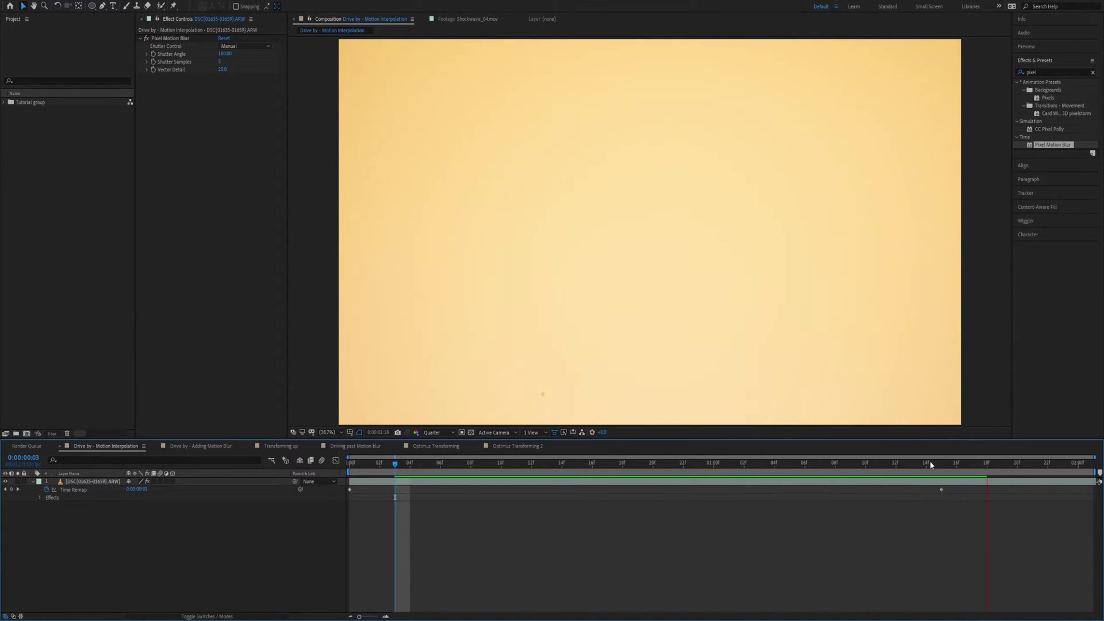
Replay the composition from its first frame and toggle the car layer's frame blending again
drag(375, 466, 303, 472)
key(space)
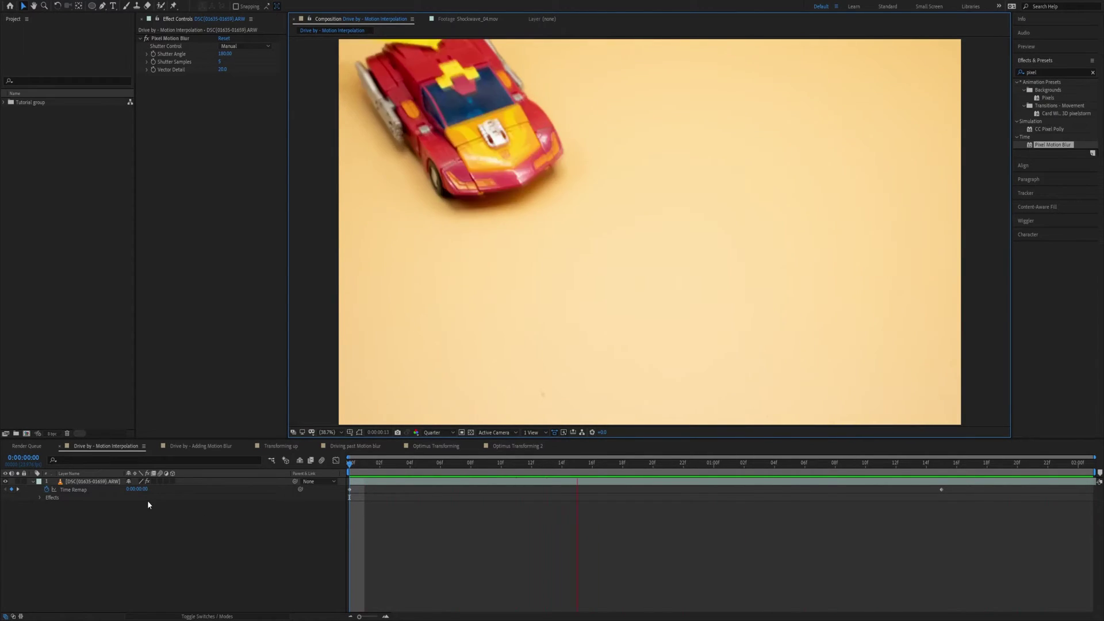
click(153, 481)
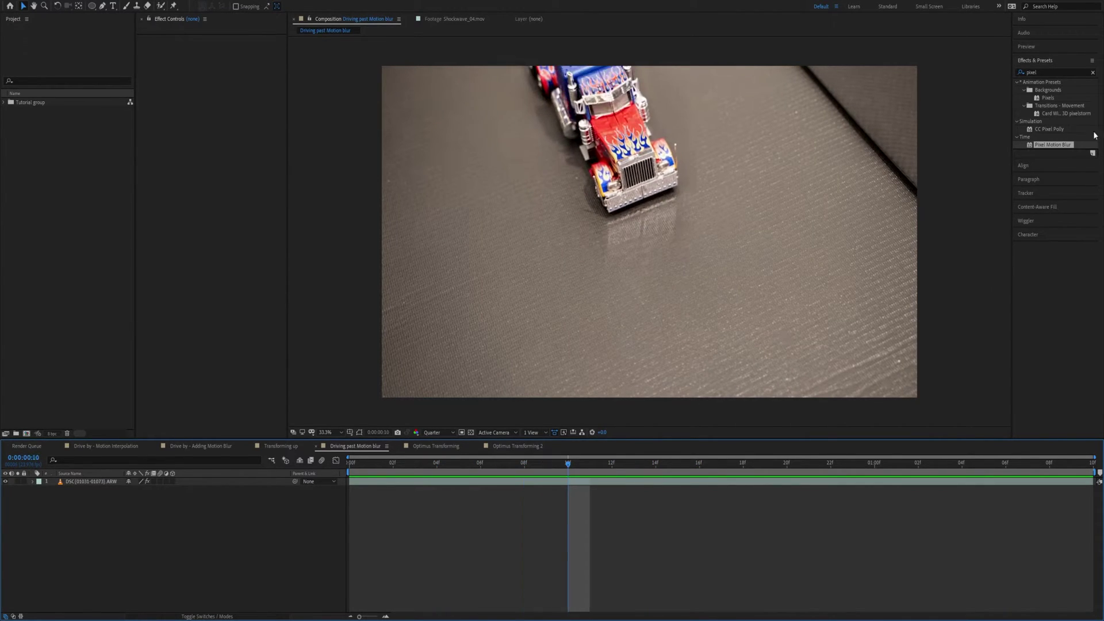
Apply the Pixel Motion Blur effect to the truck layer in the Driving past Motion blur composition
drag(1060, 145, 798, 168)
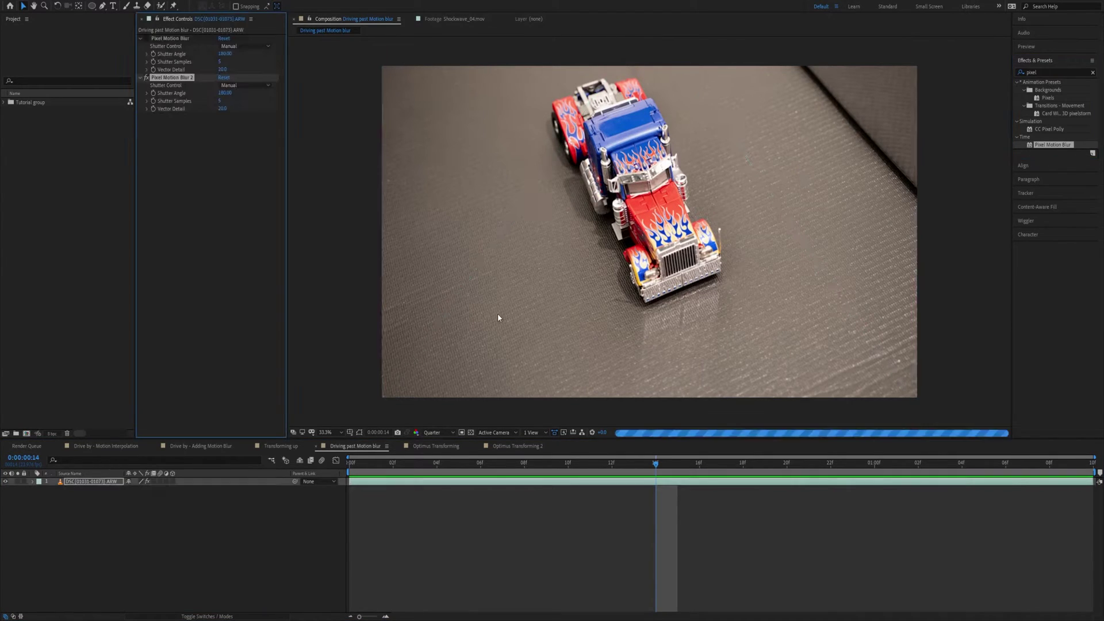
Preview the Driving past Motion blur composition from frame 6, examining the truck's blur in an enlarged viewer and at fit size
click(481, 474)
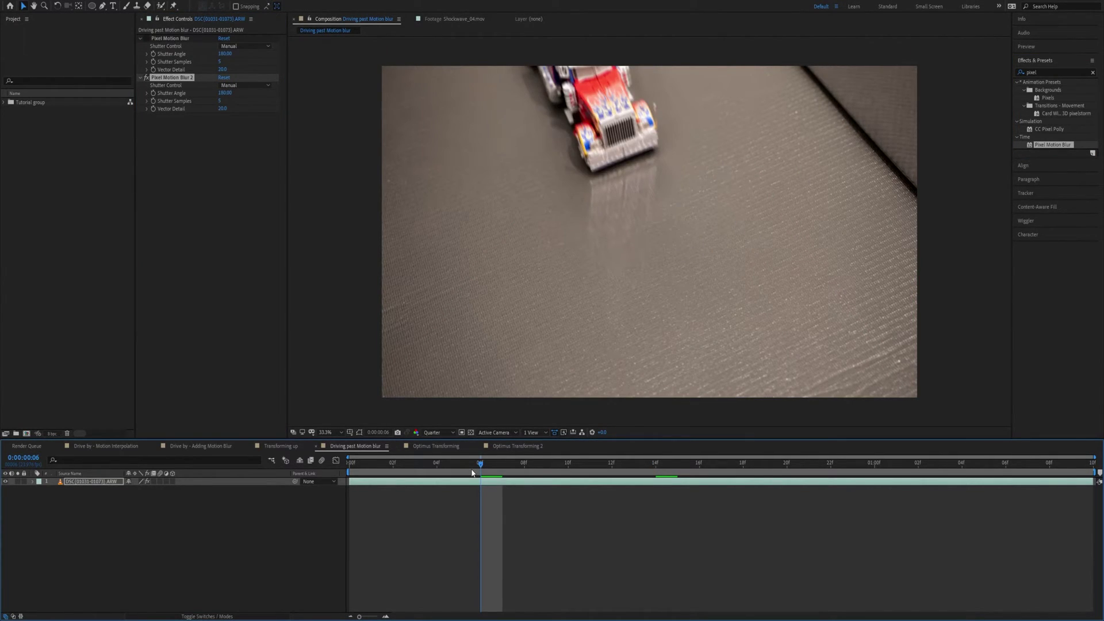
key(space)
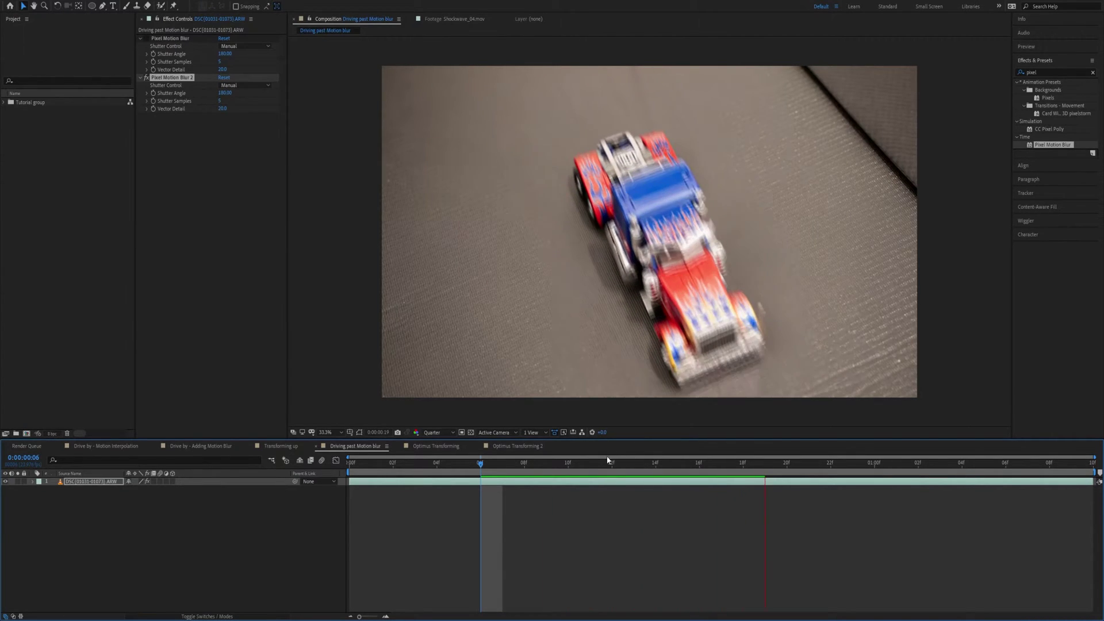
key(grave)
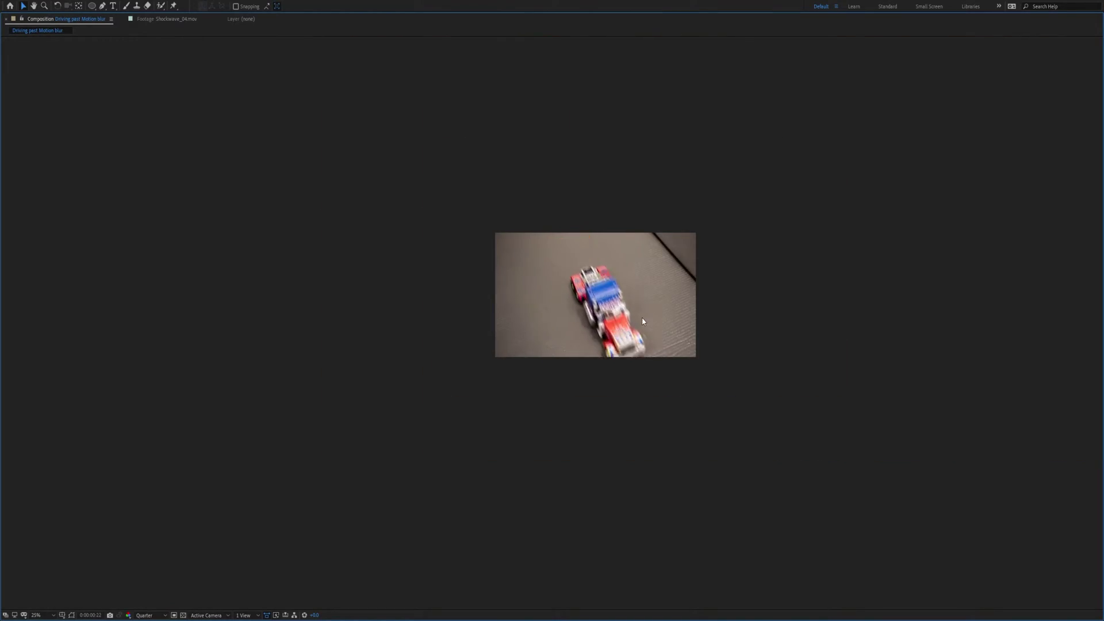
scroll(644, 320, up, 4)
key(grave)
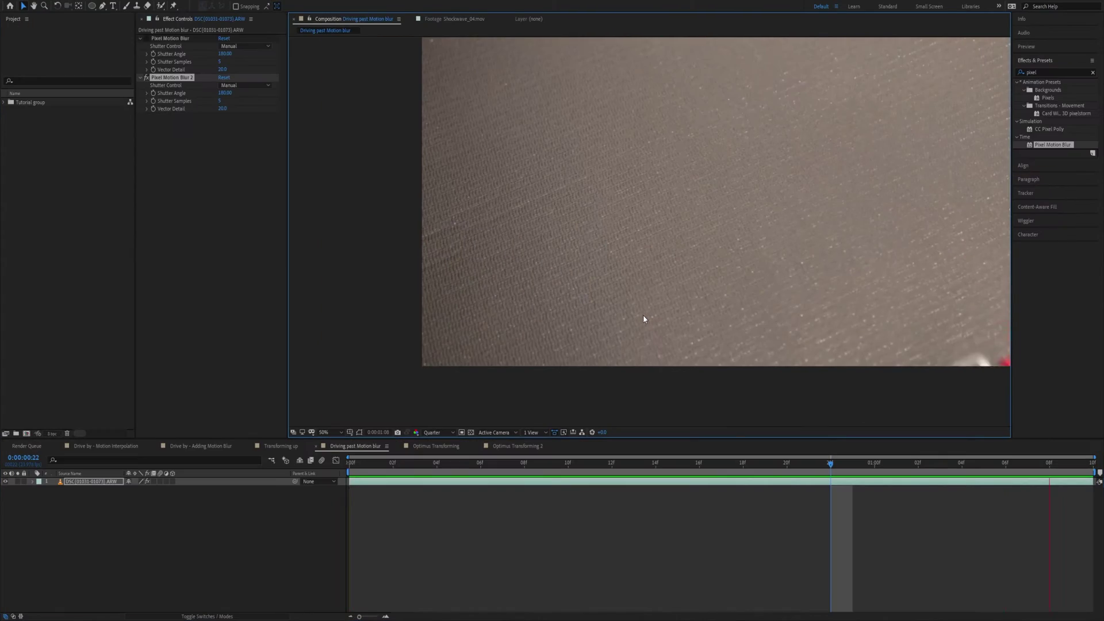
click(337, 434)
click(337, 444)
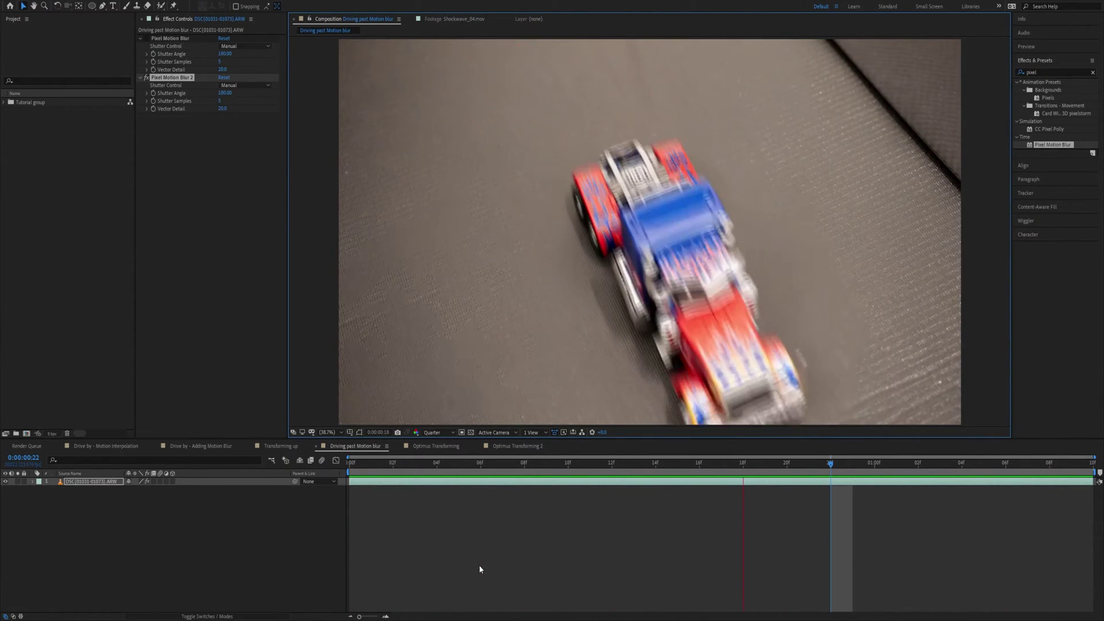
Open the Optimus Transforming composition and watch its transformation playback in an enlarged viewer
click(435, 446)
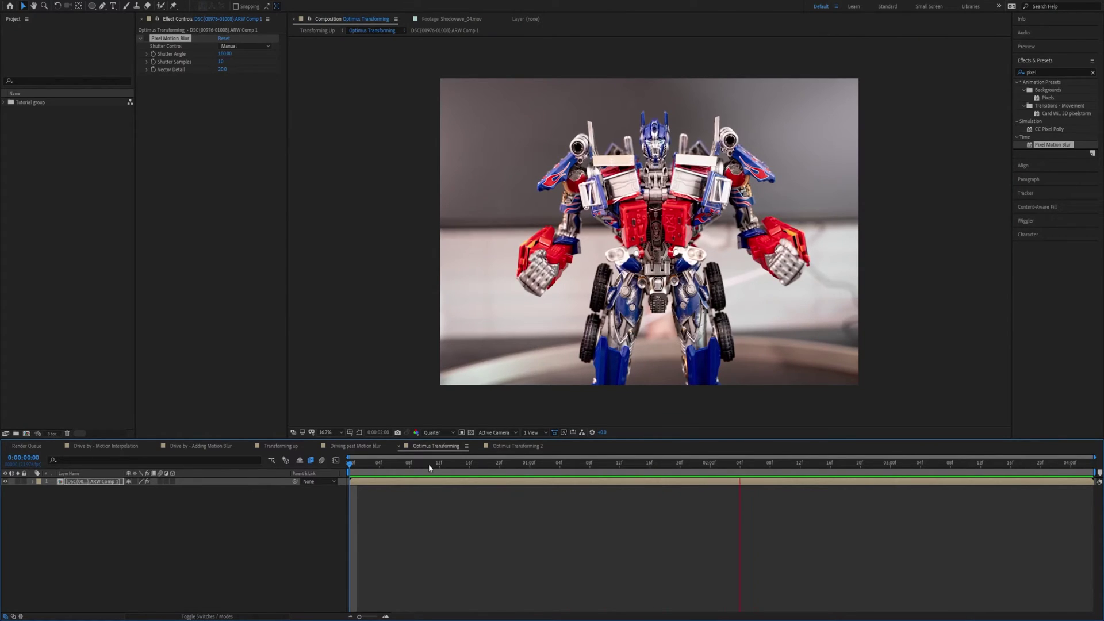
key(grave)
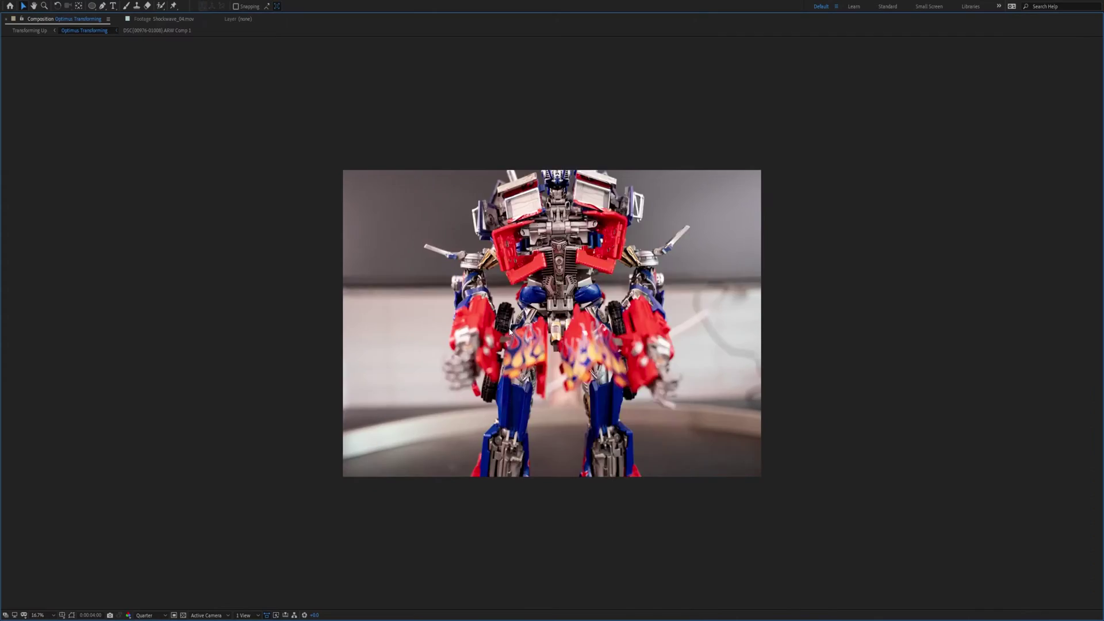
key(period)
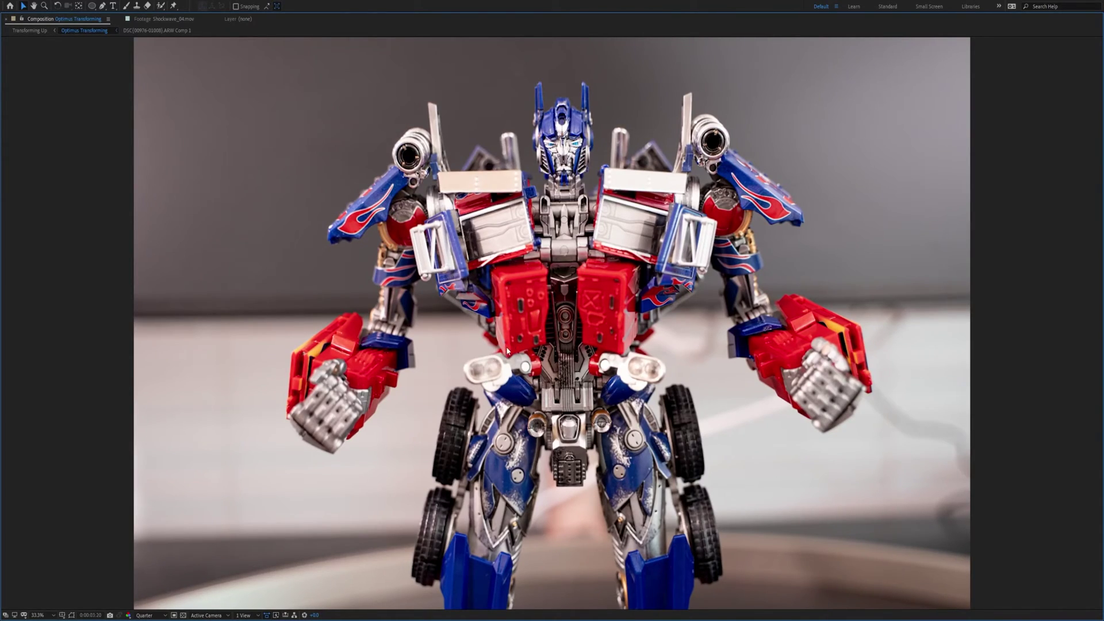
key(grave)
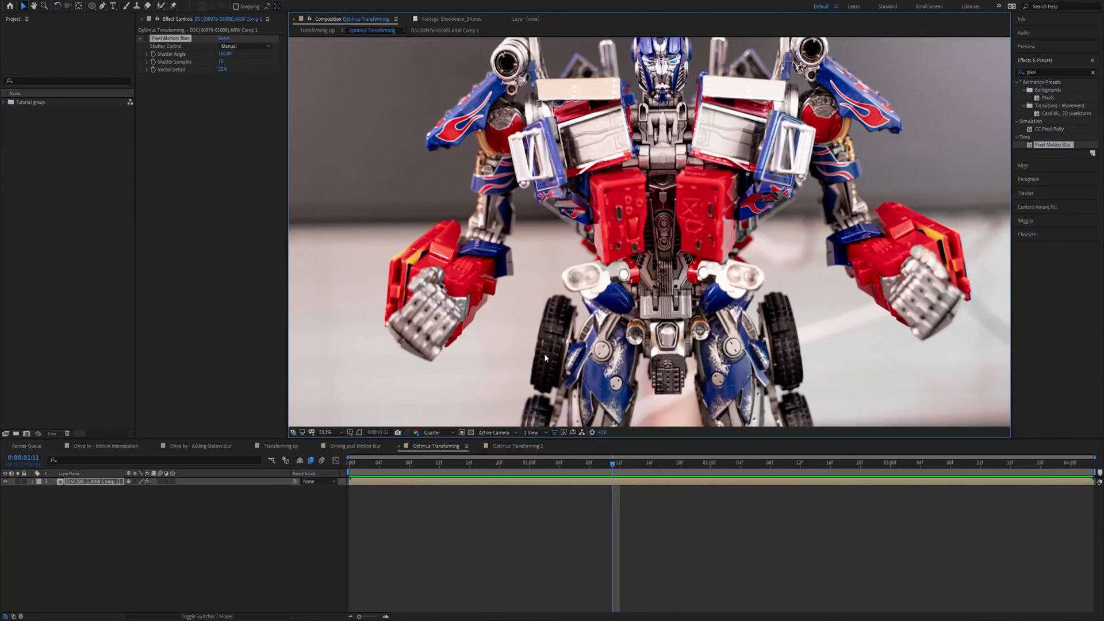
Step frame by frame through the early transformation in the maximized viewer, examining the warping around the robot's arms and legs
click(404, 464)
key(grave)
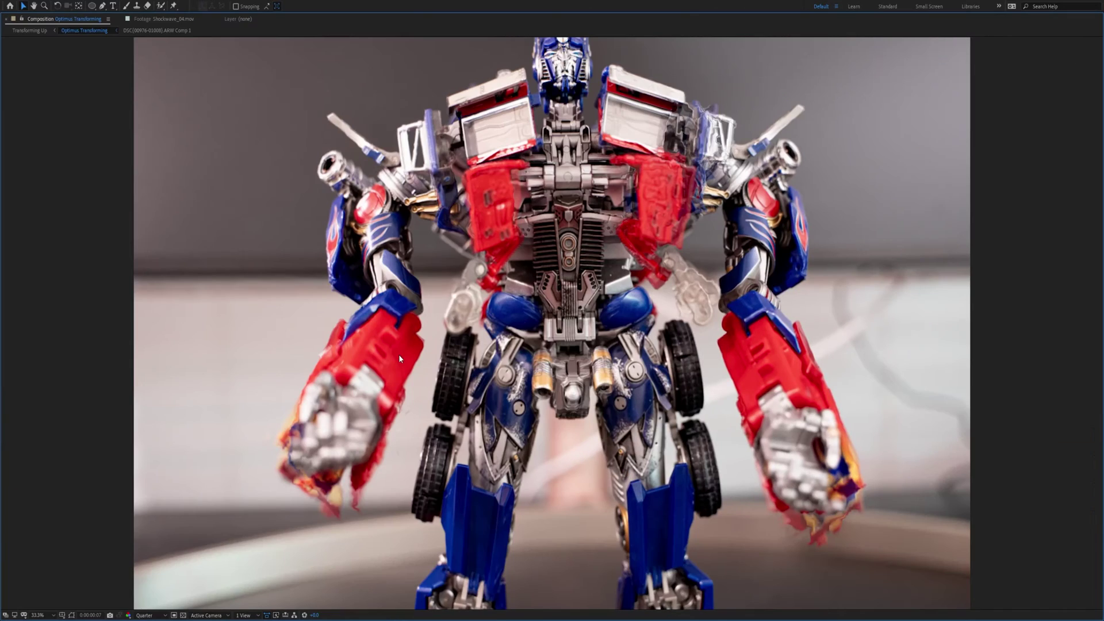
key(Page_Down)
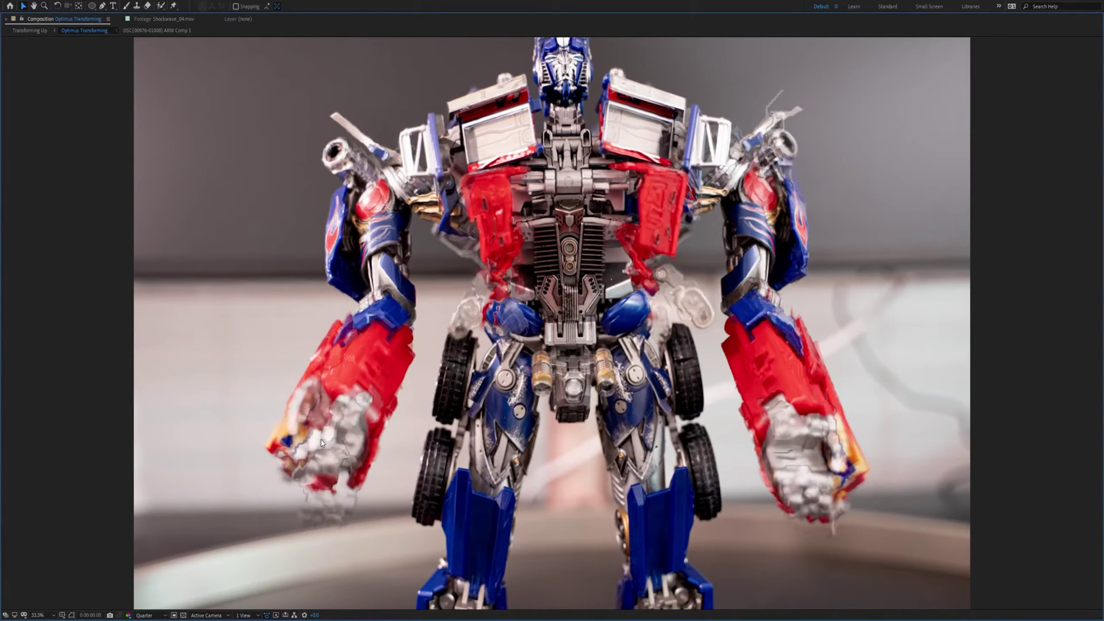
key(Page_Up)
key(Page_Up)
key(Page_Up)
key(Page_Up)
key(Page_Up)
key(Page_Up)
key(Page_Up)
key(Page_Up)
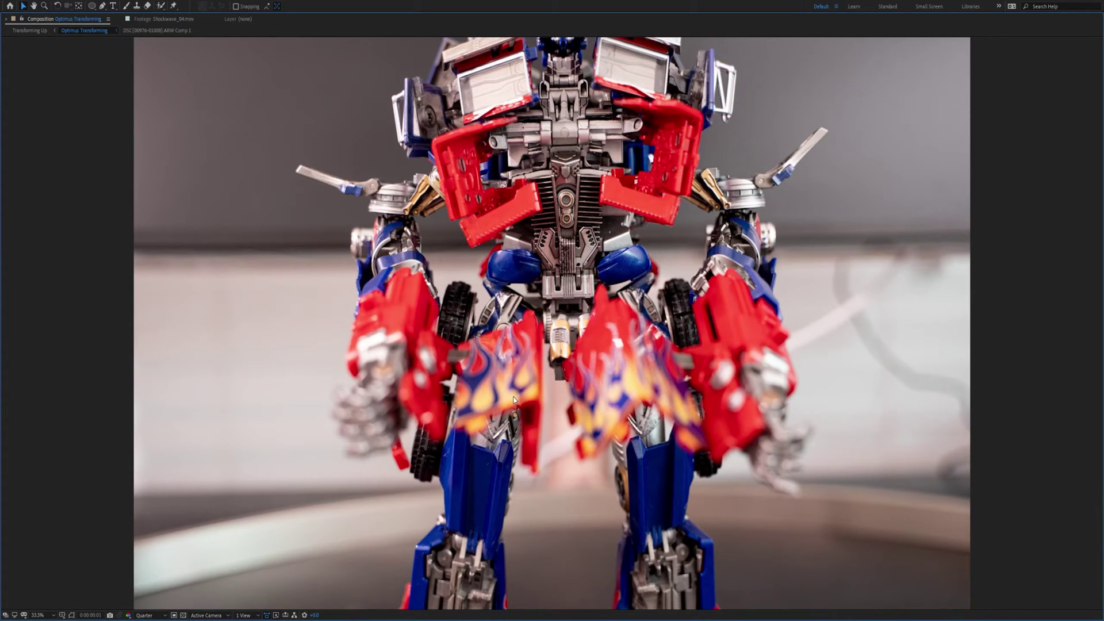
key(Page_Down)
key(Page_Down)
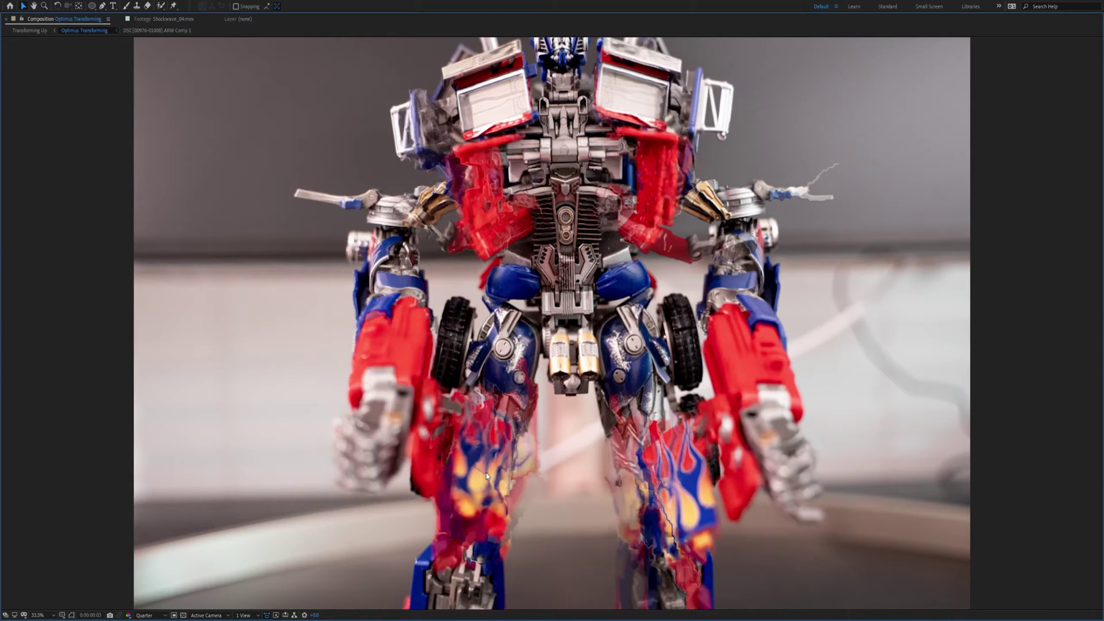
key(Page_Down)
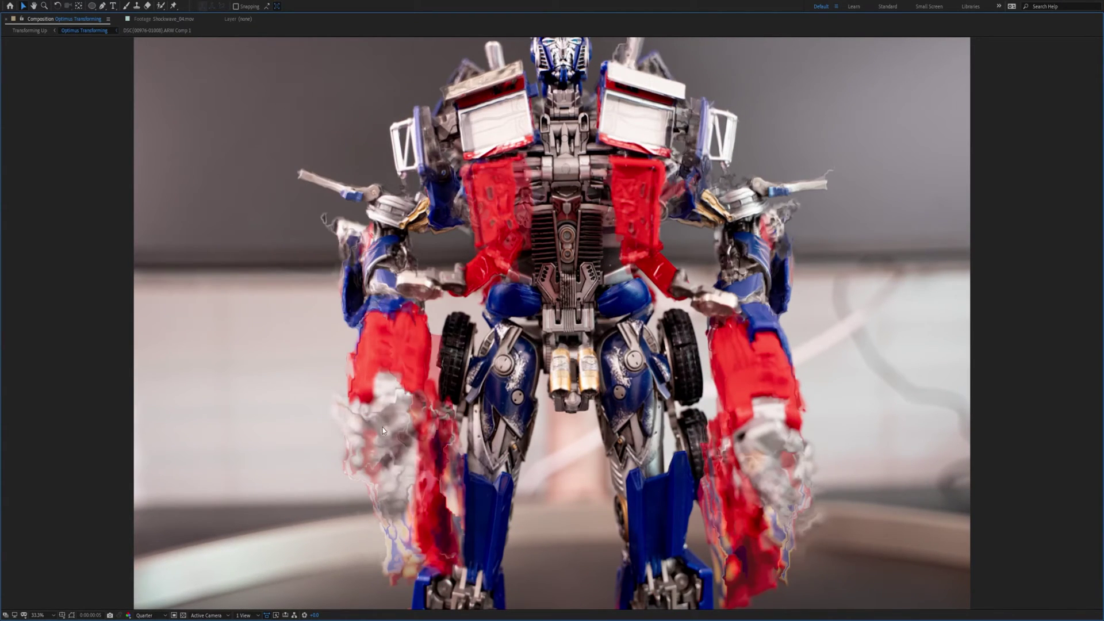
key(Page_Down)
key(Page_Down)
key(Page_Down)
key(Page_Down)
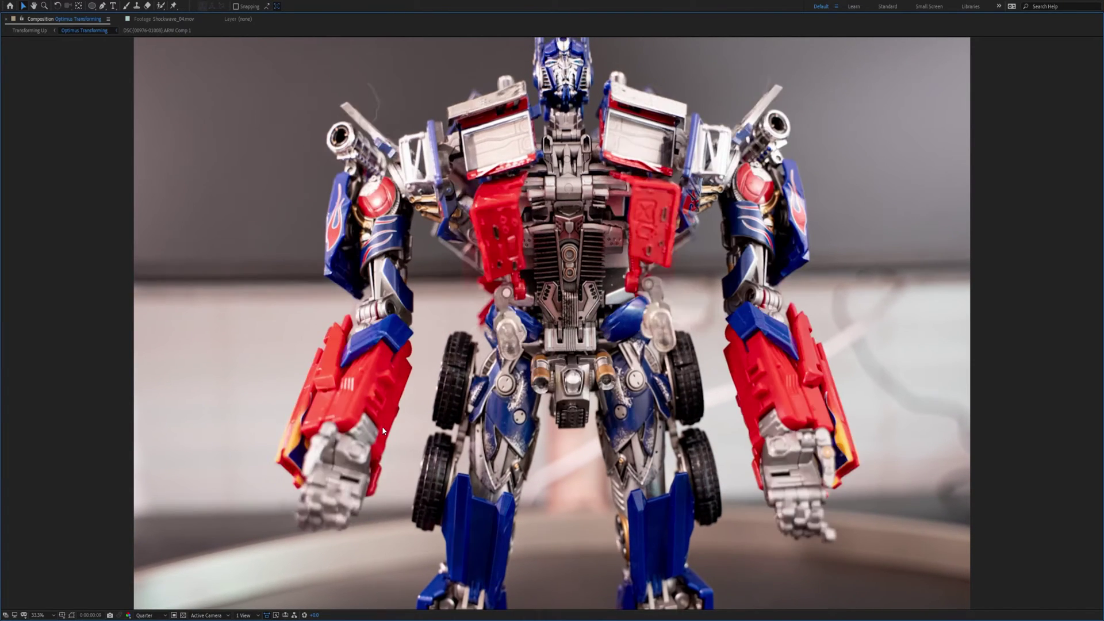
key(Page_Down)
key(Page_Down)
key(Page_Down)
key(Page_Down)
key(Page_Down)
key(Page_Down)
key(Page_Down)
key(Page_Down)
key(Page_Down)
key(Page_Down)
key(Page_Down)
key(Page_Down)
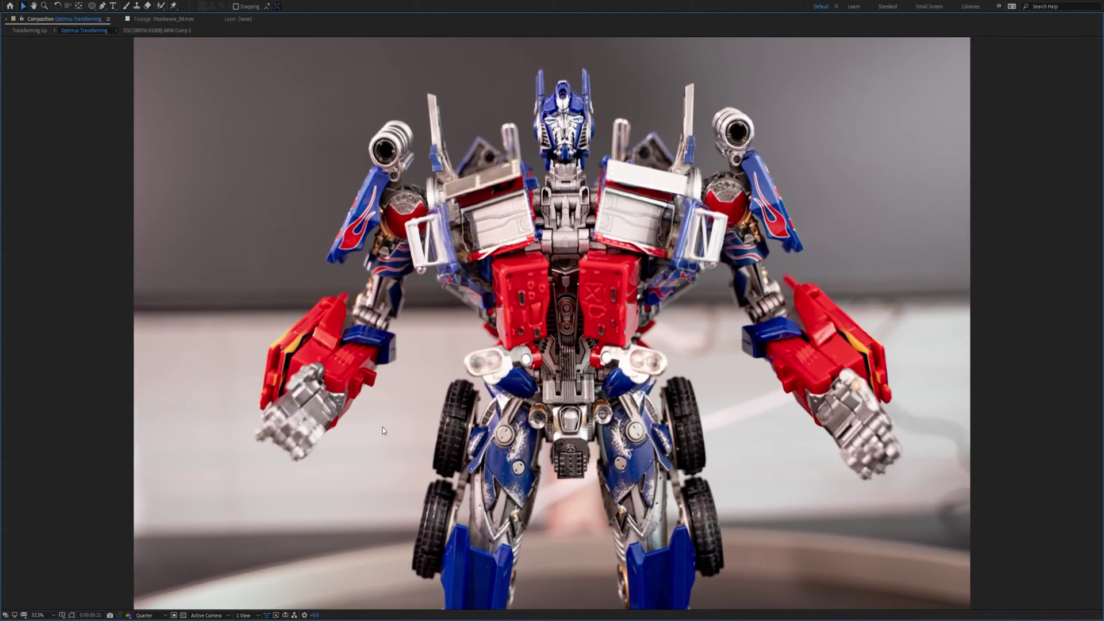
key(Page_Down)
key(grave)
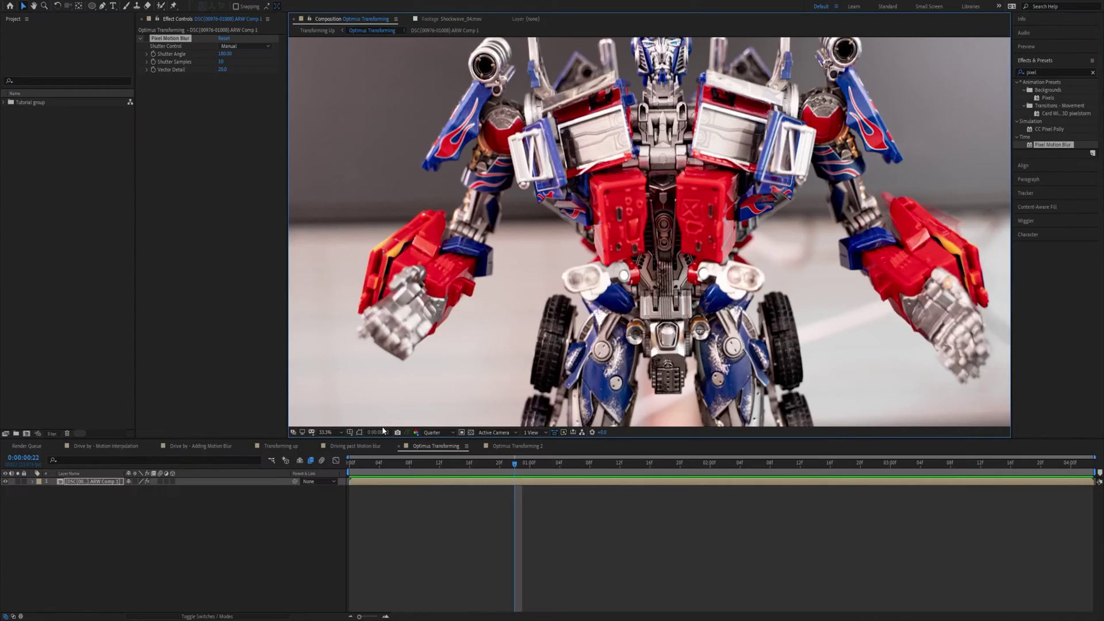
Enable the Pixel Motion Blur effect on the Optimus layer and compare frame 4 with the effect off and on
click(386, 464)
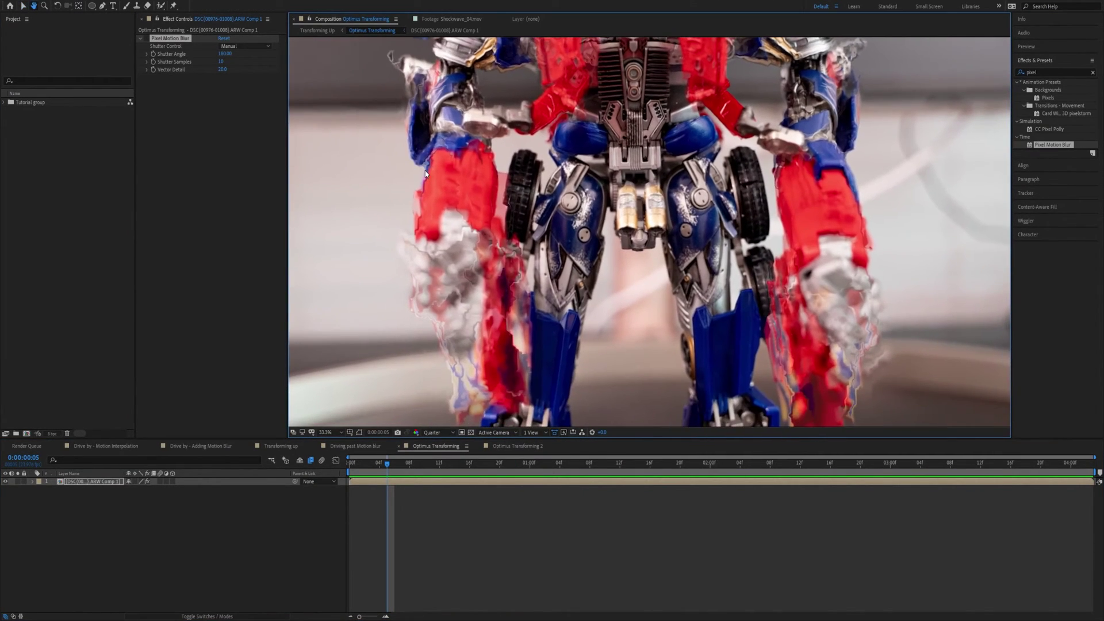
click(144, 37)
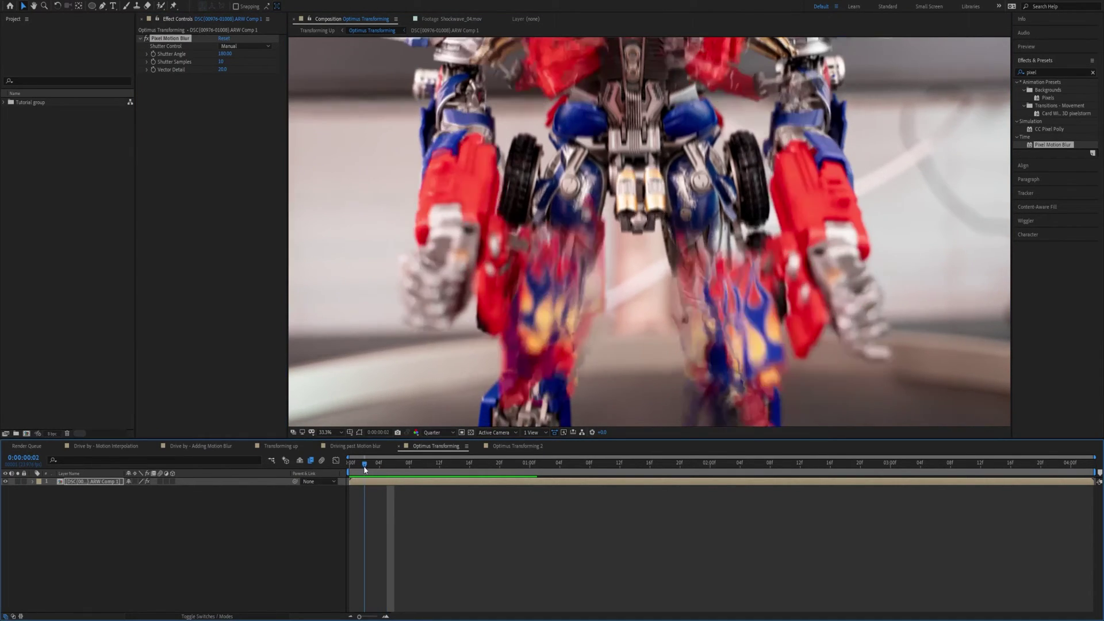
click(347, 475)
click(380, 464)
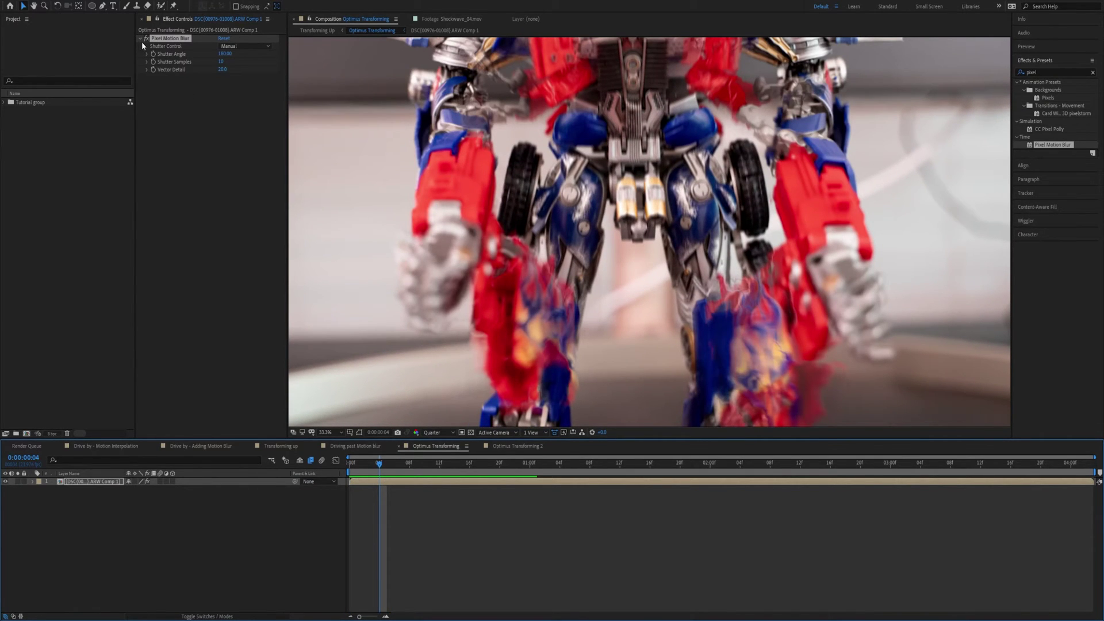
click(146, 38)
click(146, 38)
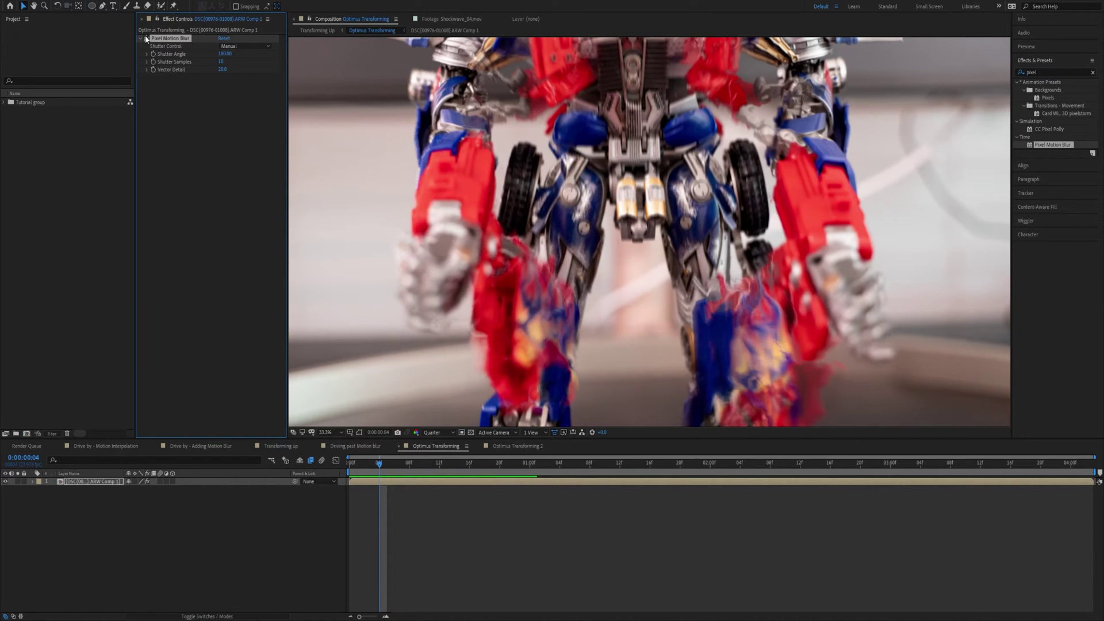
Fit the whole frame in the viewer and preview the blurred transformation from the first frame
key(comma)
key(comma)
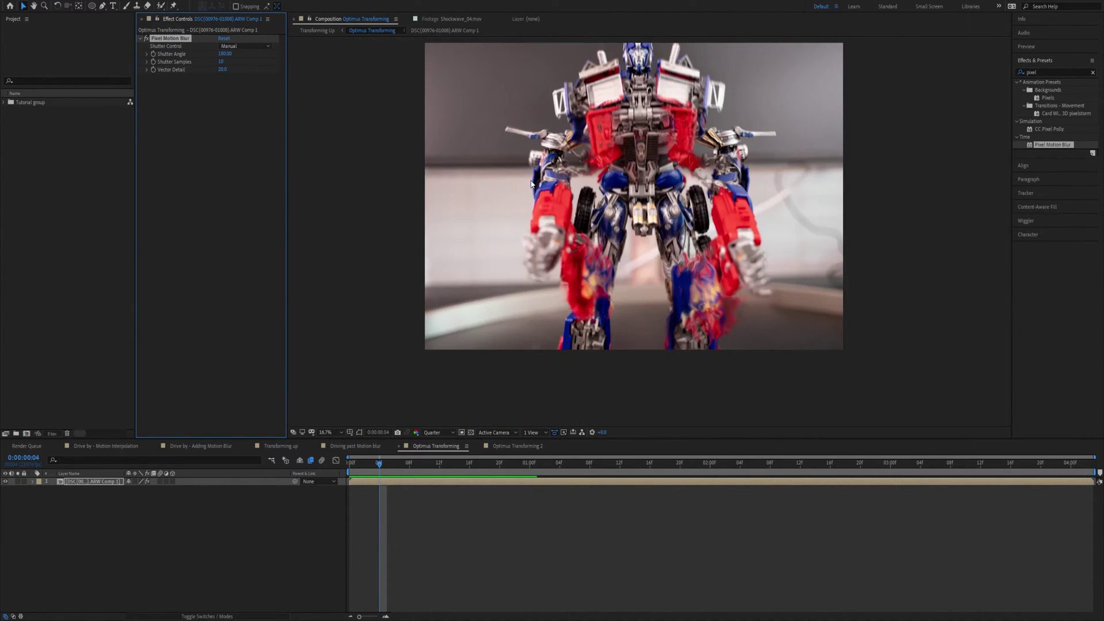
click(333, 435)
click(348, 451)
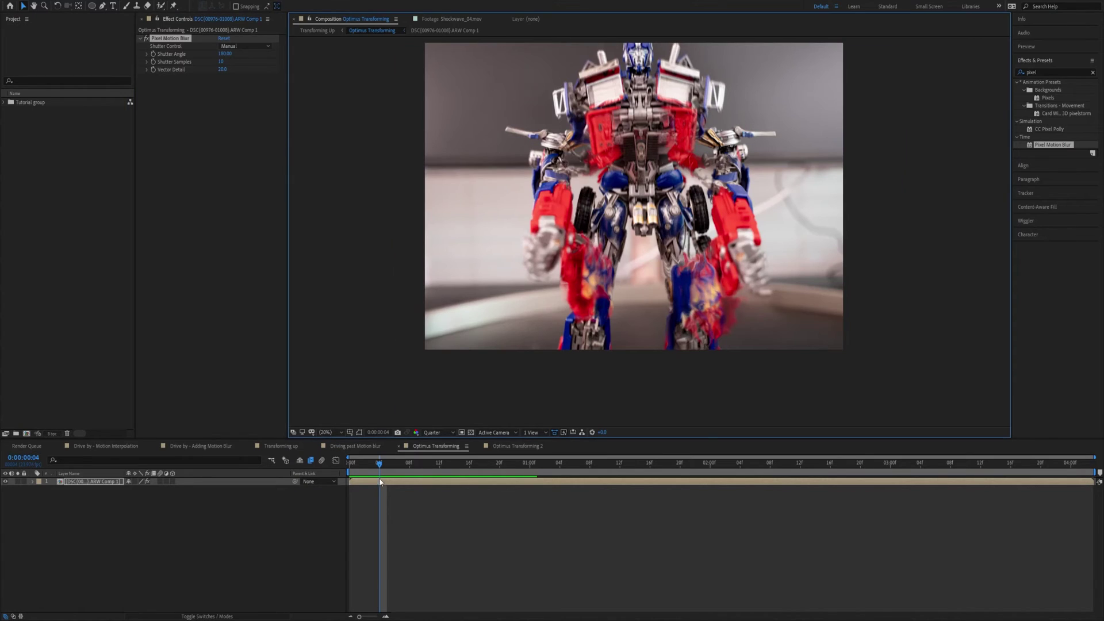
drag(379, 465, 340, 466)
key(space)
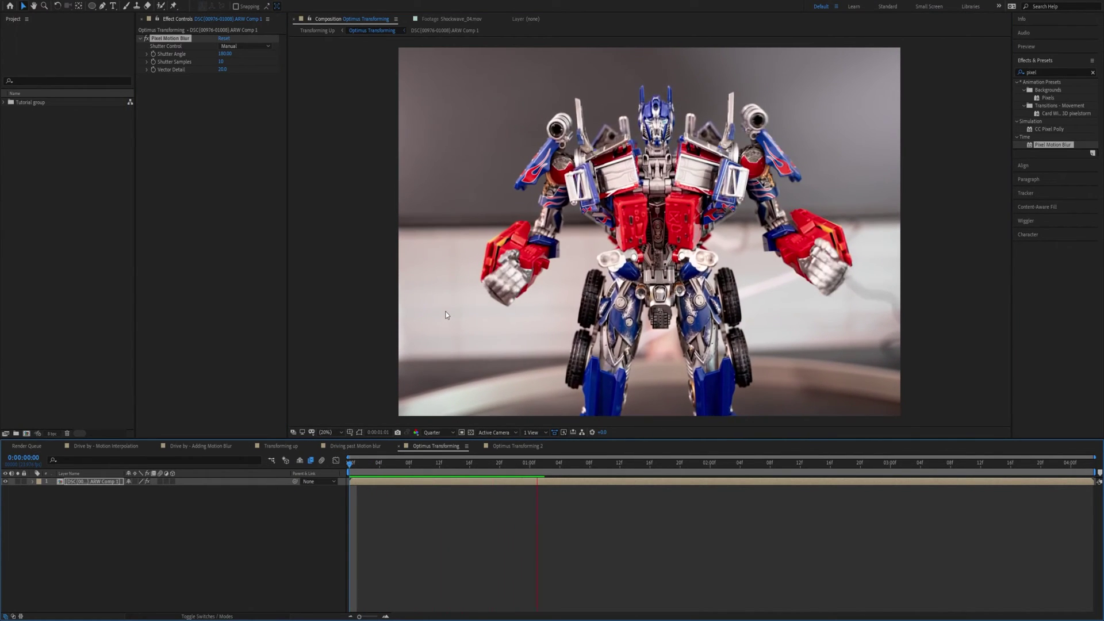
key(space)
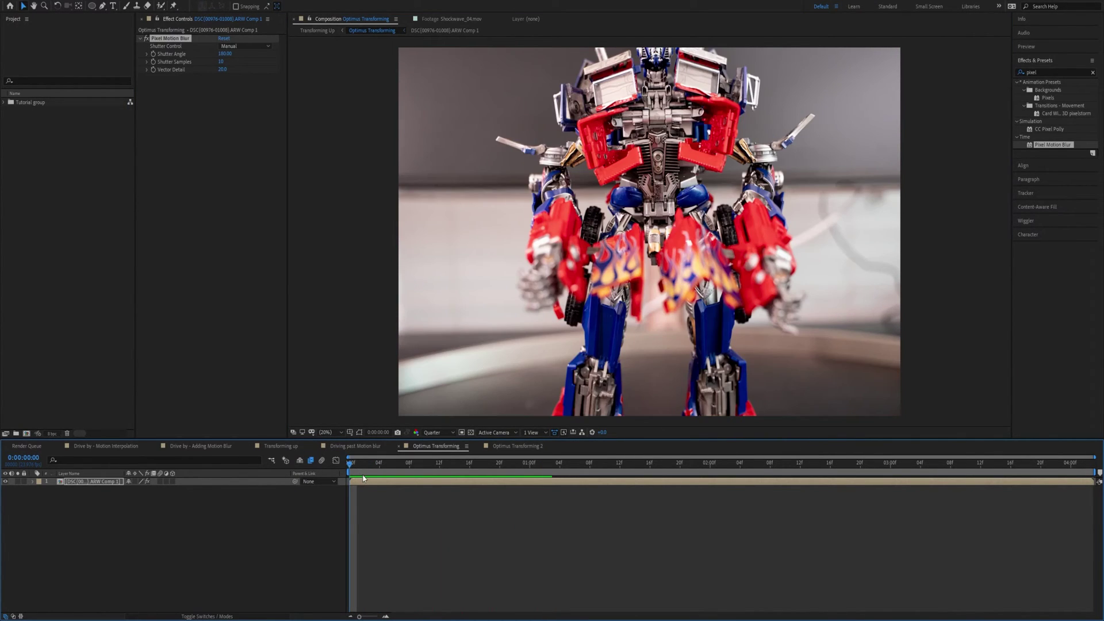
Preview the transformation with the Pixel Motion Blur effect disabled, and re-enable the effect at the first frame
click(152, 46)
key(space)
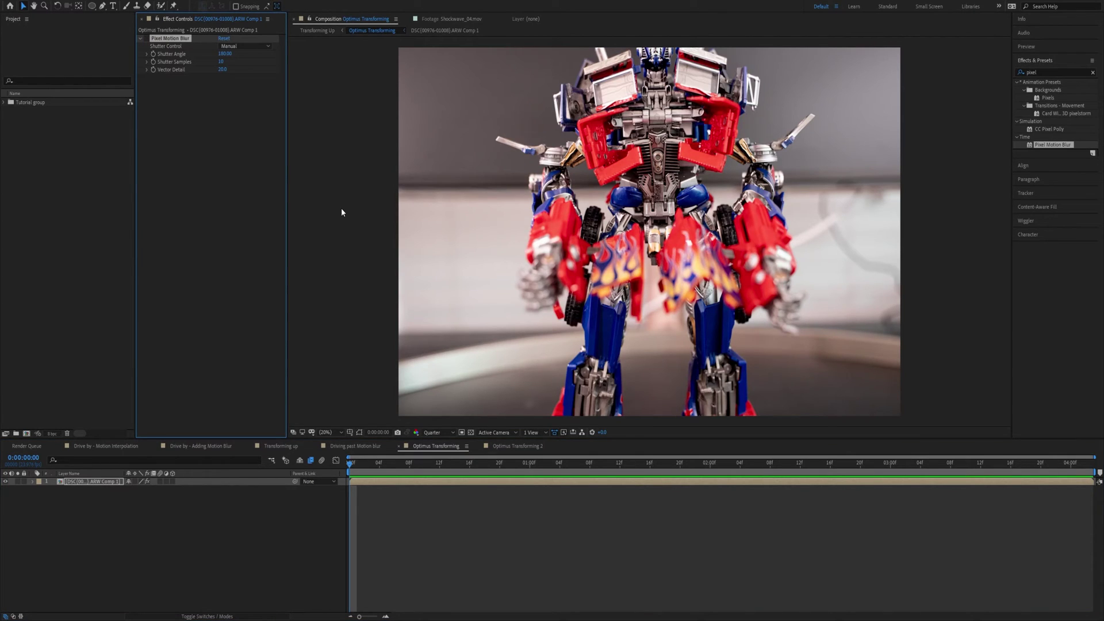
key(space)
drag(369, 463, 346, 464)
click(145, 38)
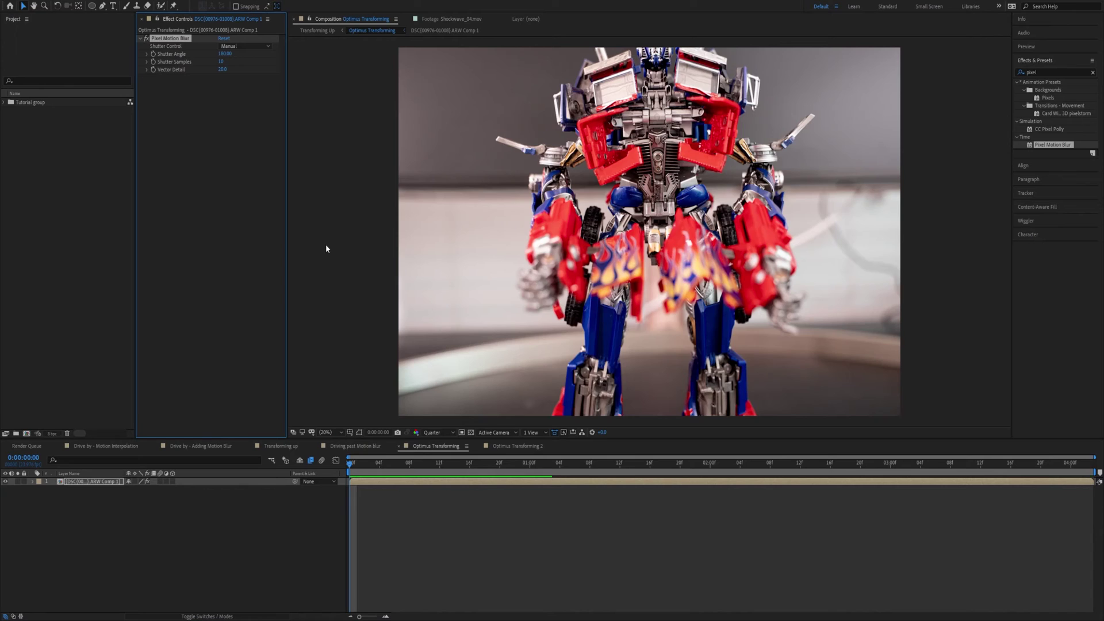
Replay the opening of the transformation several times with Pixel Motion Blur enabled
key(space)
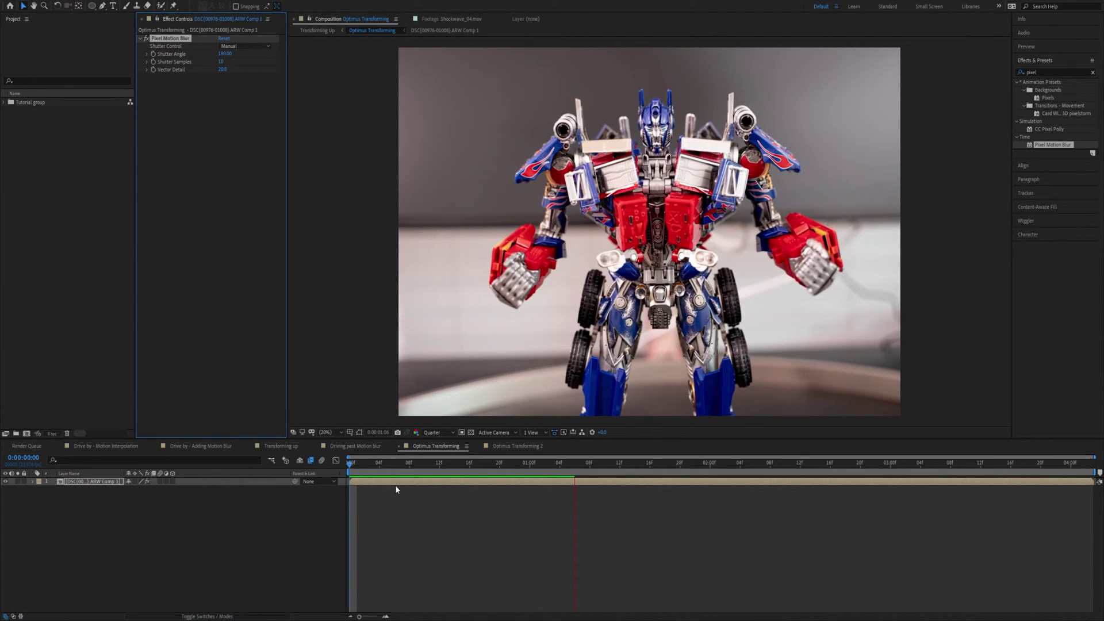
key(space)
drag(391, 465, 315, 481)
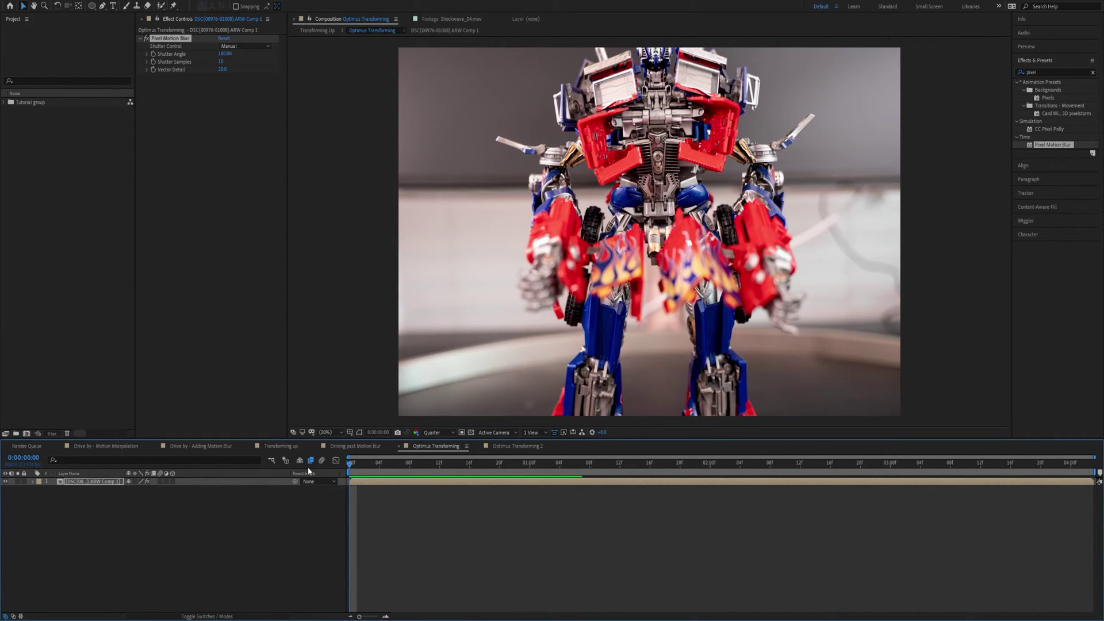
key(space)
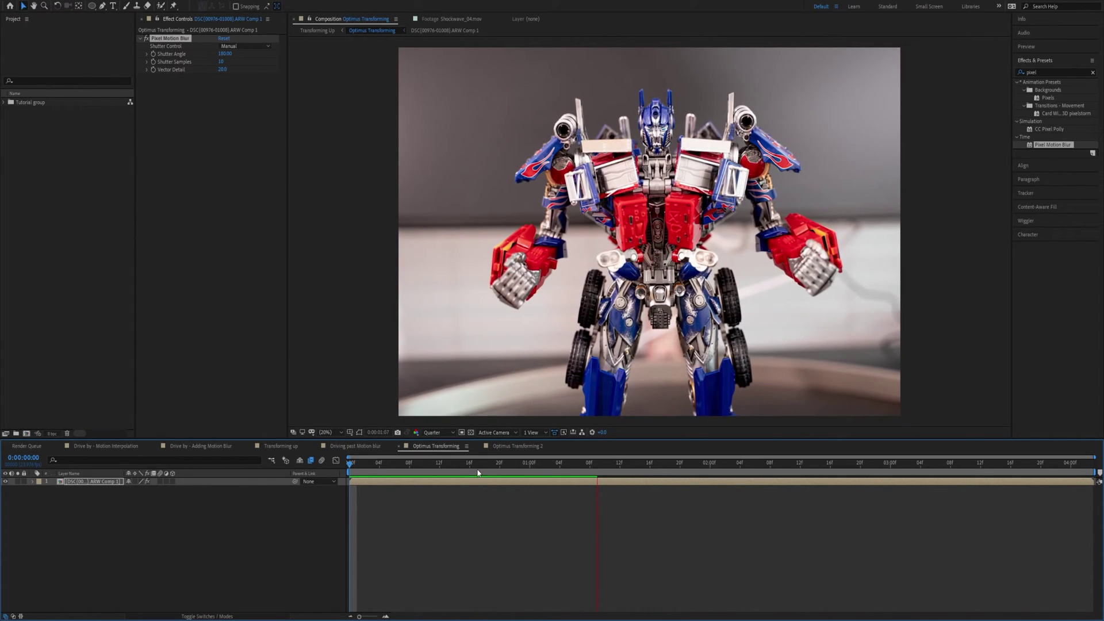
click(355, 474)
key(space)
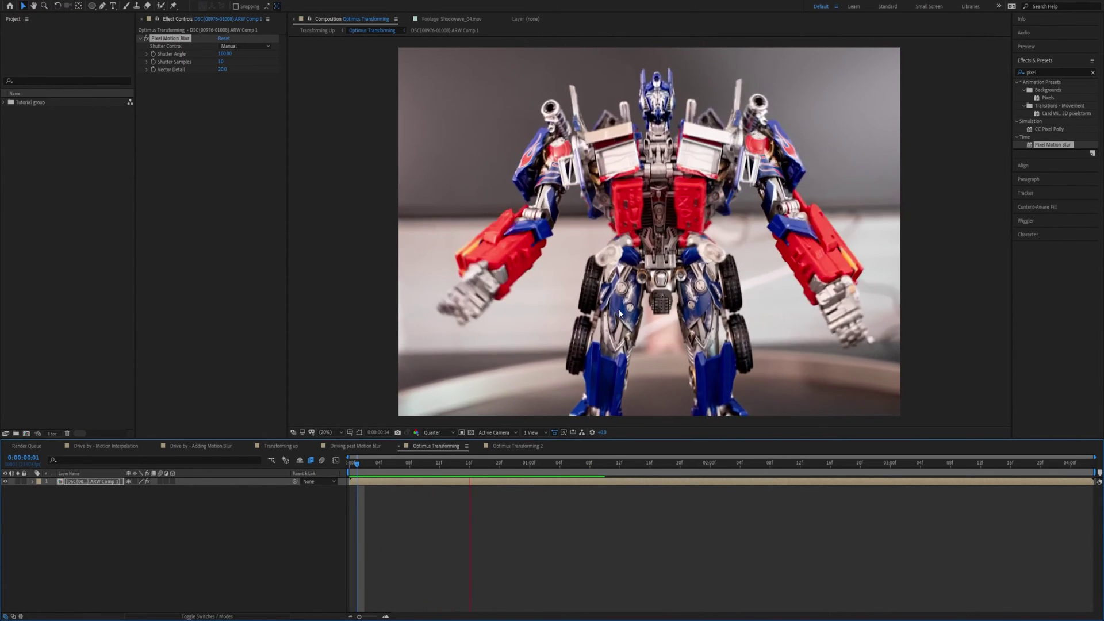
Set the Pixel Motion Blur Shutter Samples to 50 at frame 5 and inspect the robot's arms up close
drag(413, 464, 388, 476)
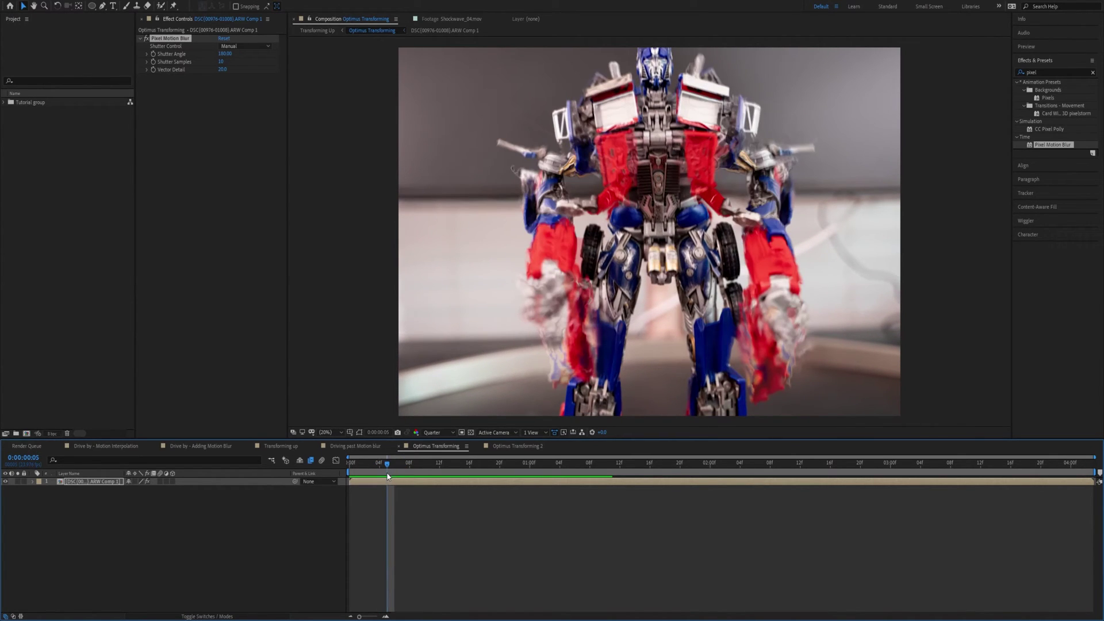
click(220, 61)
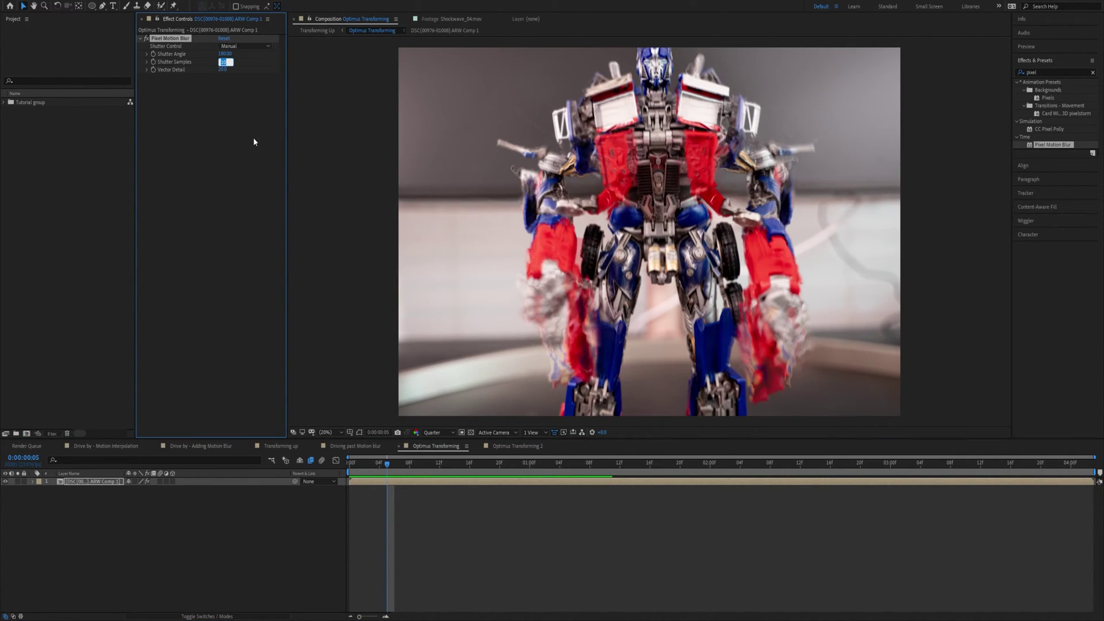
text(50)
key(Return)
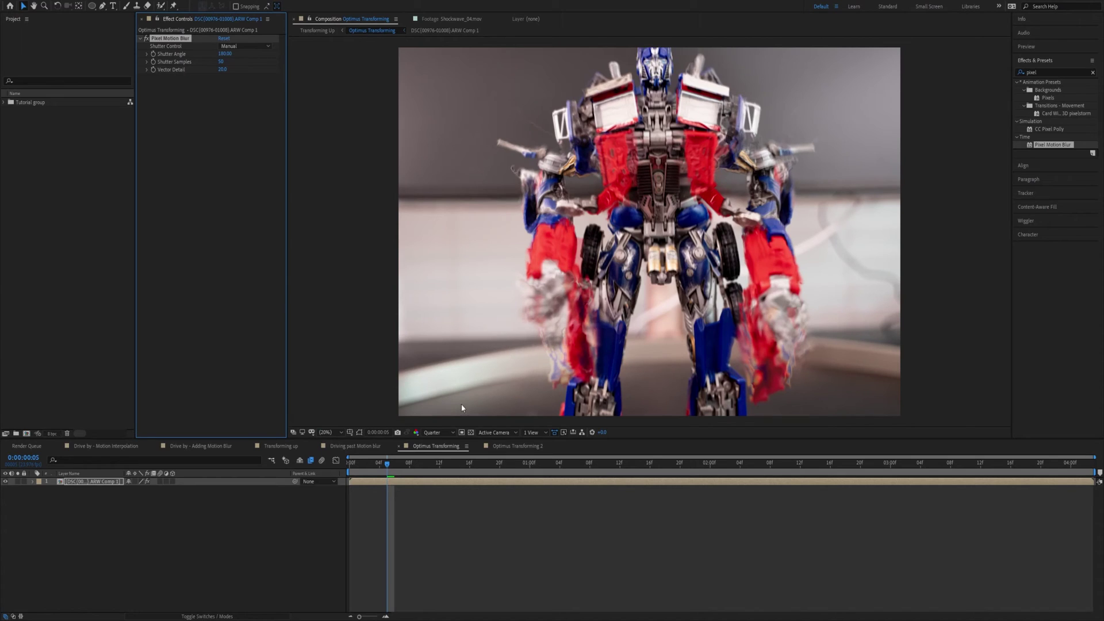
scroll(530, 338, up, 2)
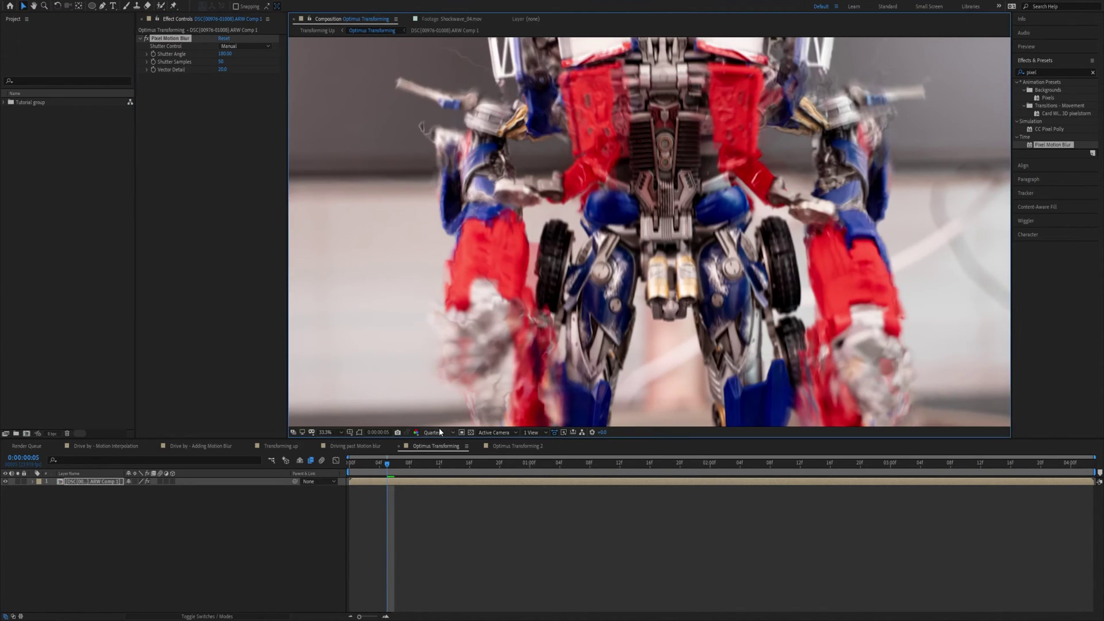
click(493, 522)
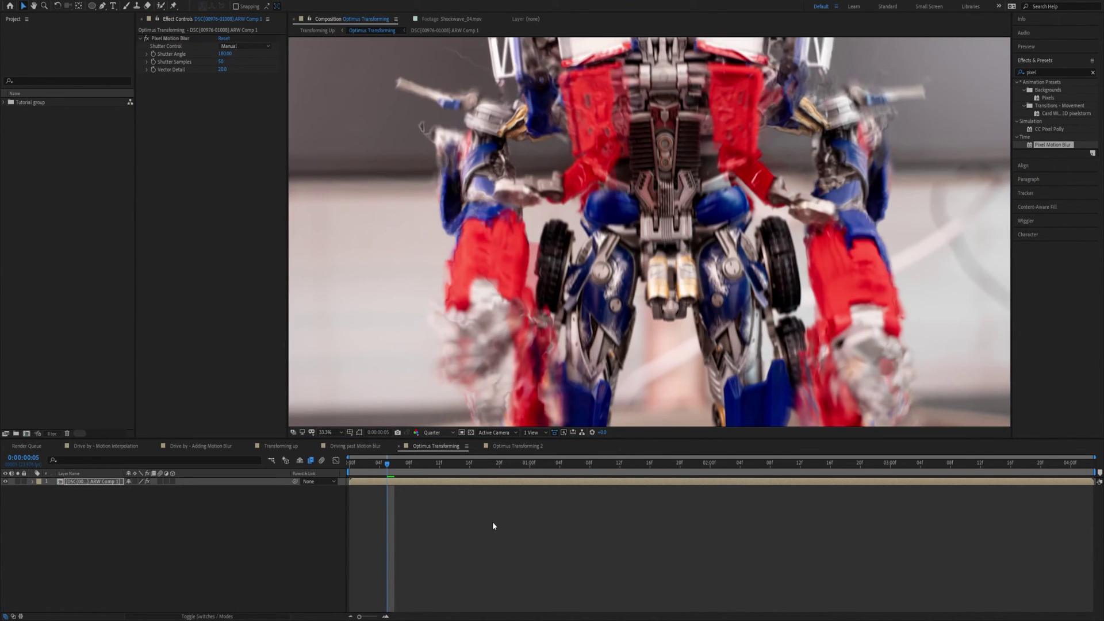
drag(507, 359, 458, 320)
Preview the full-frame Optimus Transforming composition again from its first frame
scroll(477, 274, down, 3)
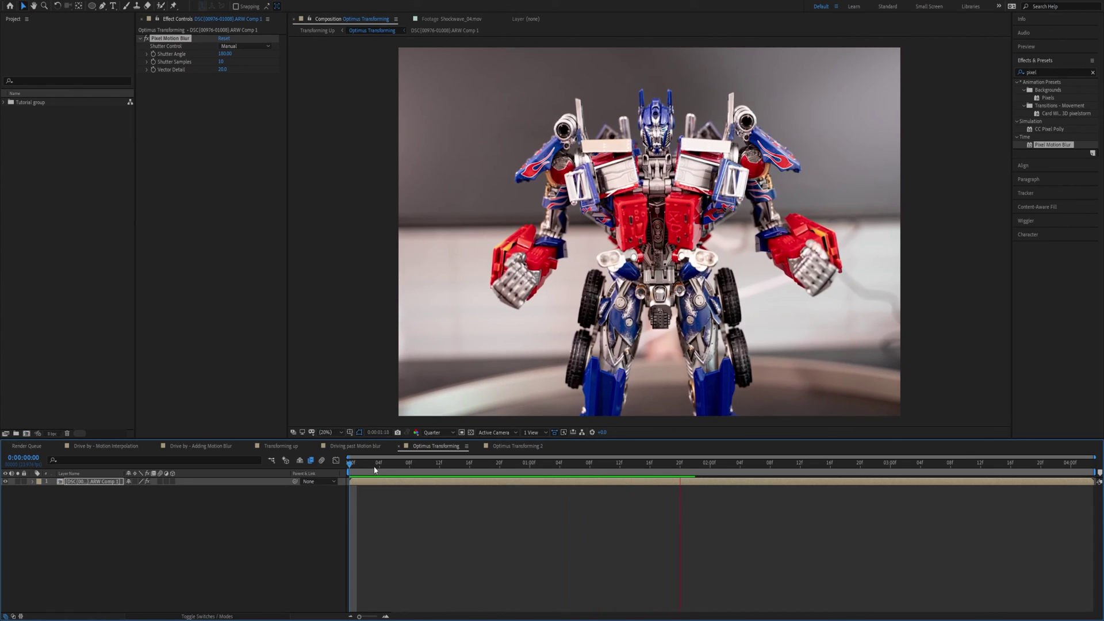
key(space)
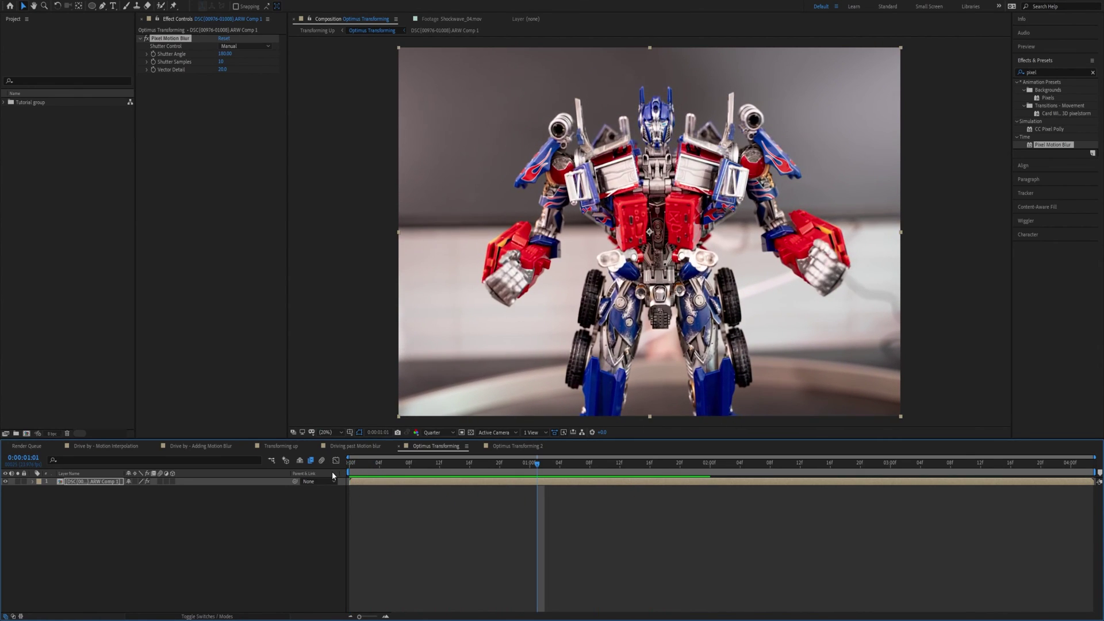
key(space)
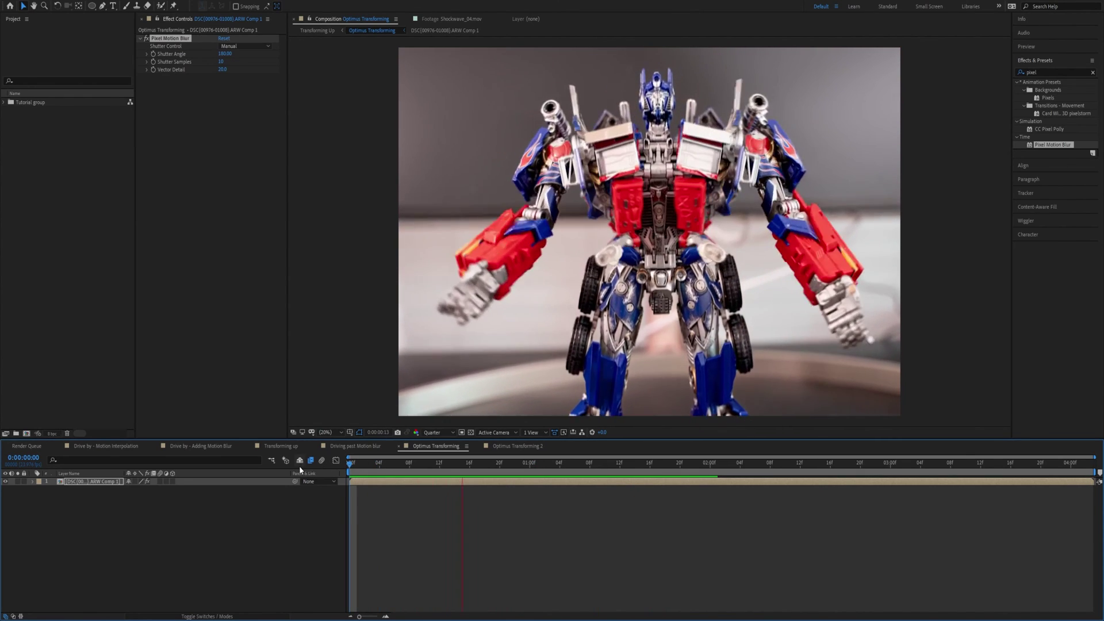